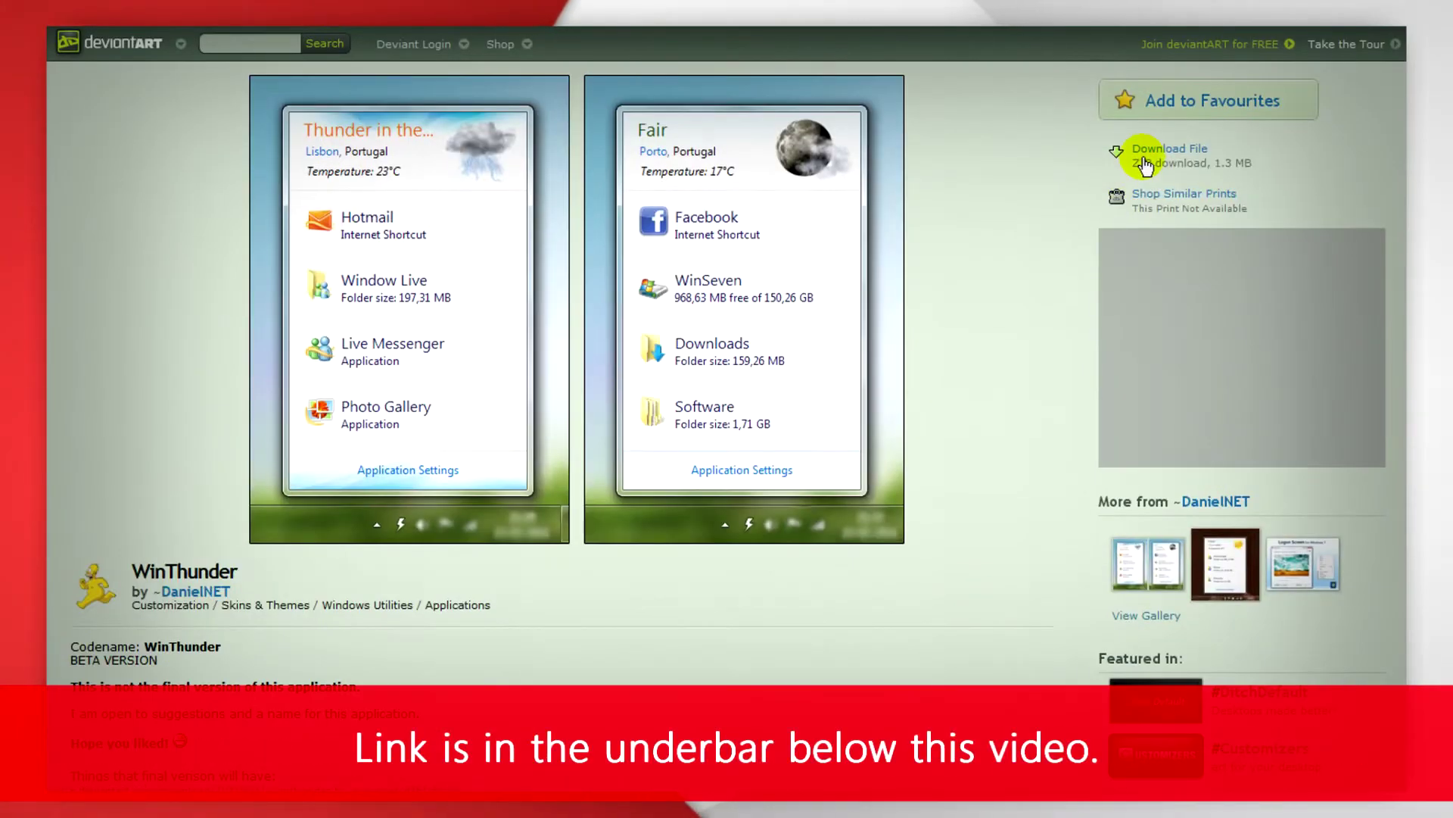
Download and save the WinThunder zip, then launch WinThunder.exe and open its tray panel.
{"action": "left_click", "coordinate": [1146, 156]}
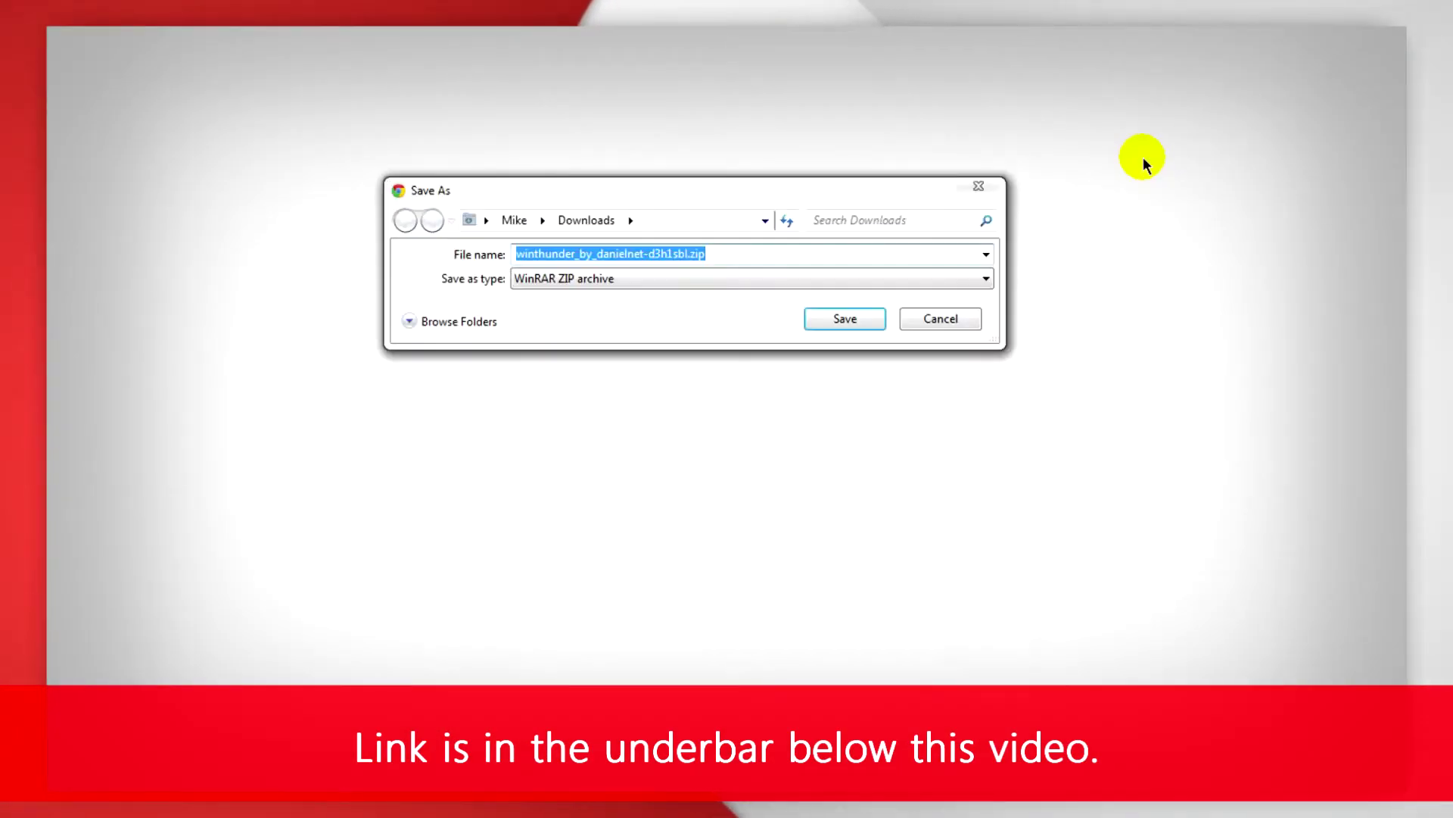
{"action": "left_click", "coordinate": [814, 317]}
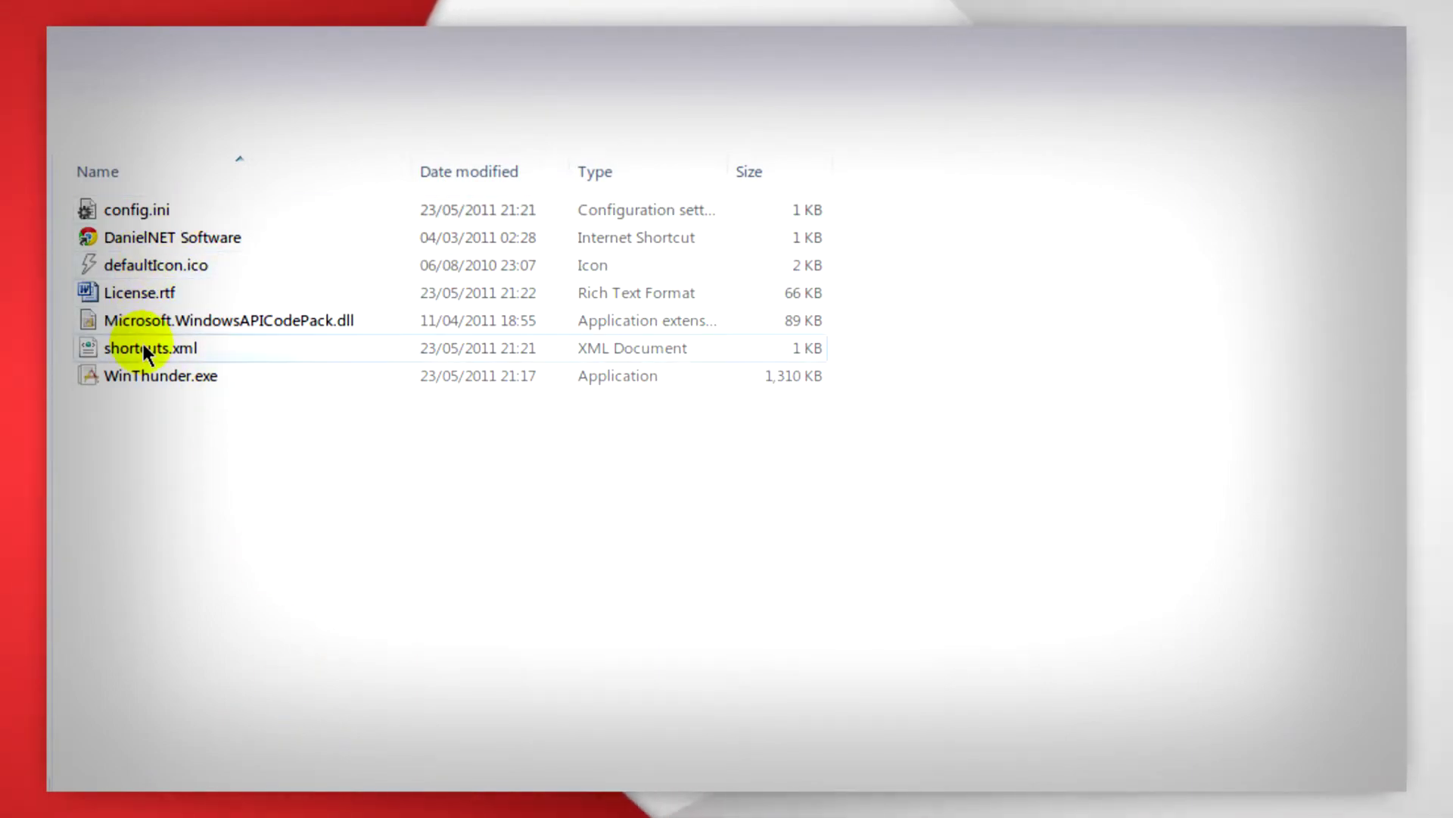
{"action": "left_click", "coordinate": [147, 374]}
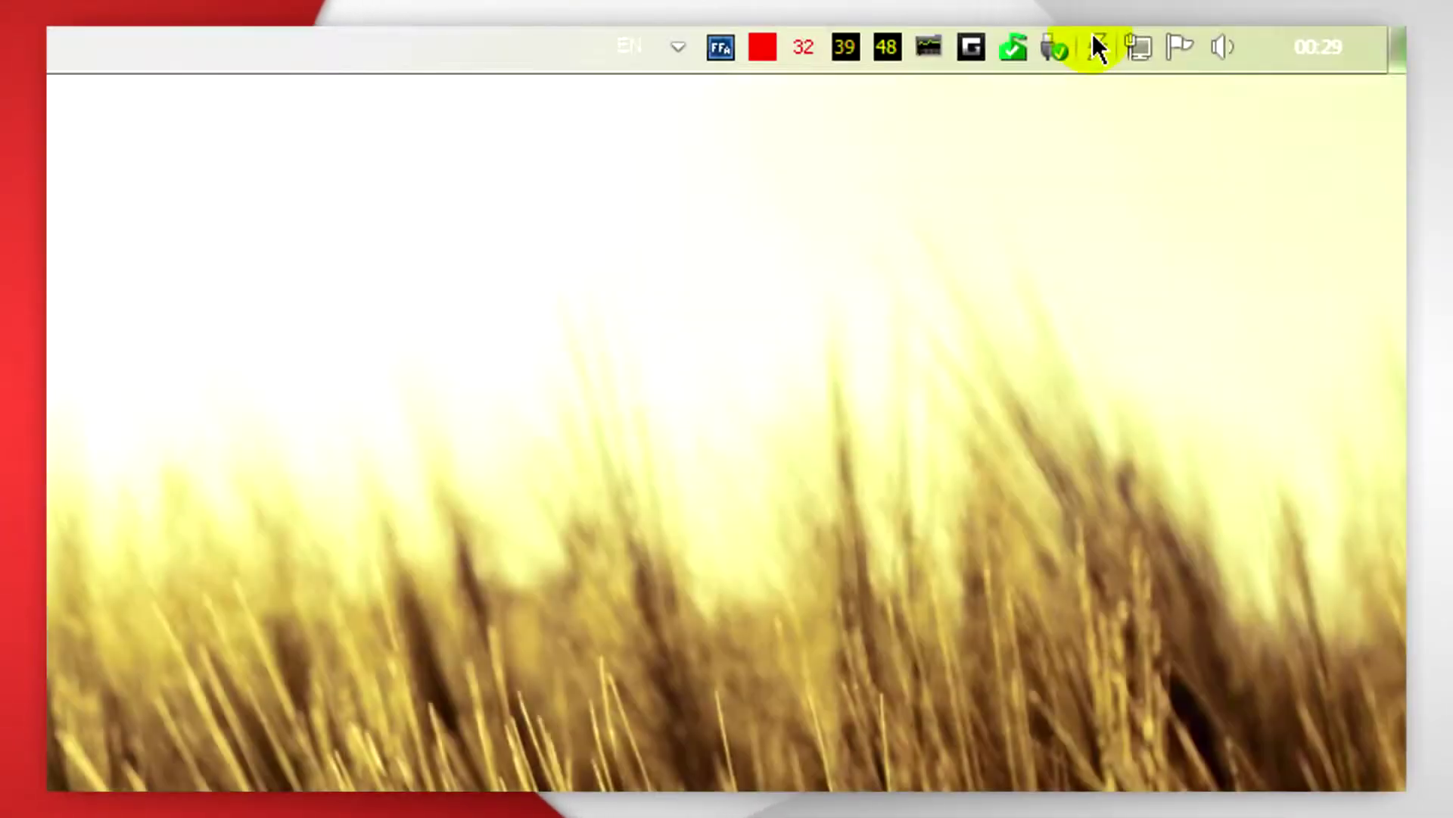
{"action": "left_click", "coordinate": [1097, 47]}
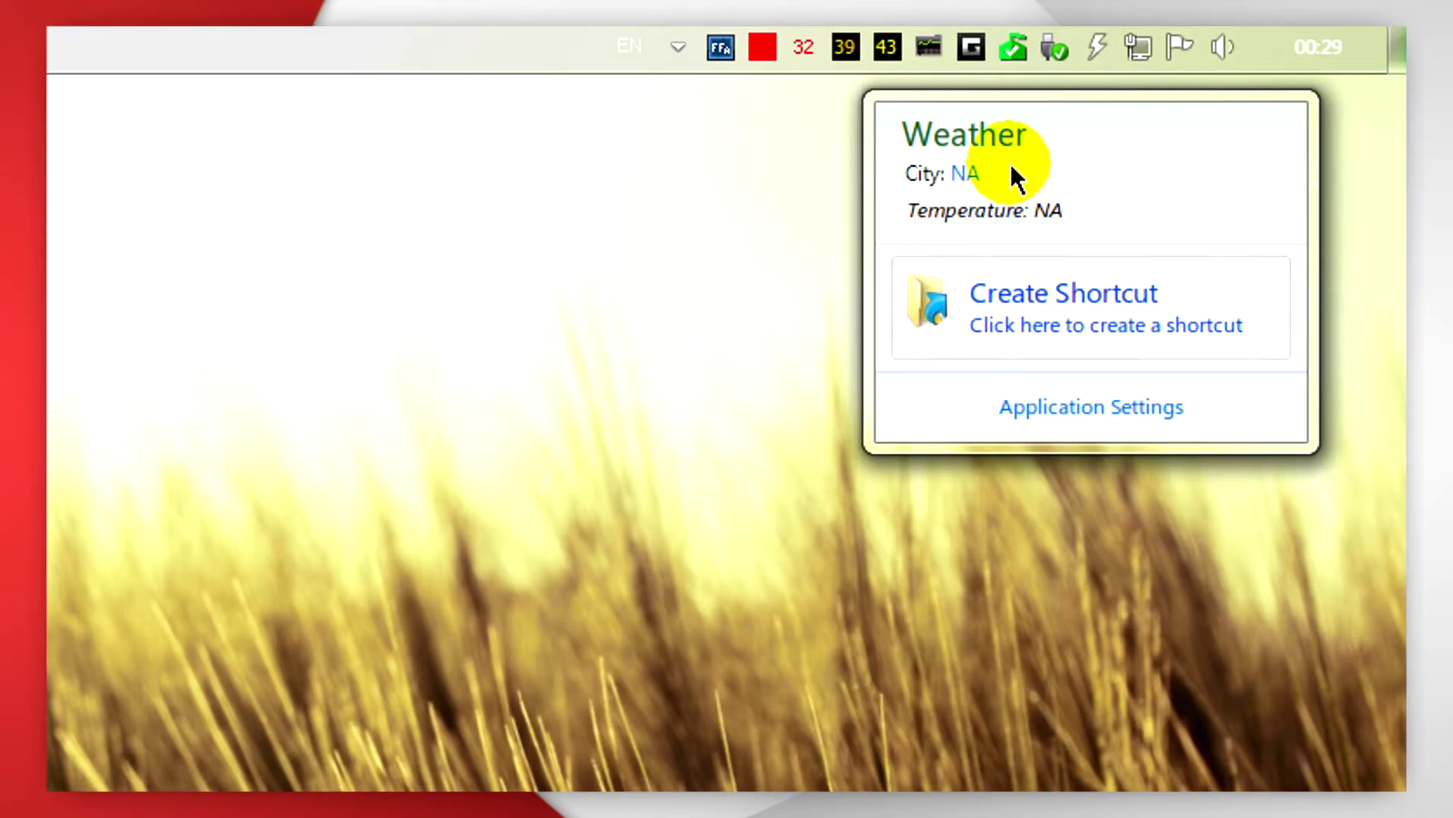
Enable Start on startup, set the weather location to Nottingham, and show temperatures in Celsius.
{"action": "left_click", "coordinate": [1033, 409]}
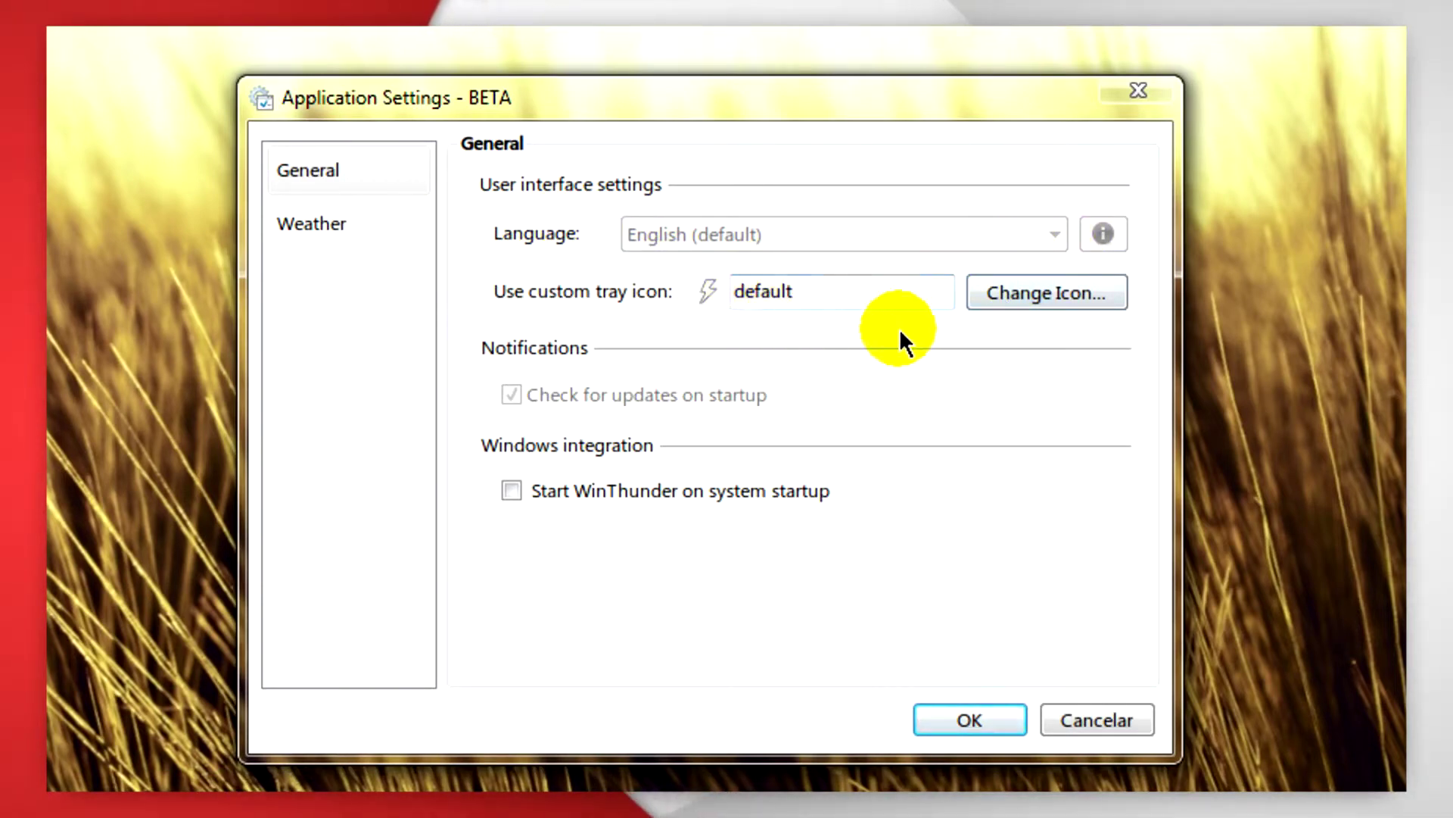
{"action": "left_click", "coordinate": [610, 491]}
{"action": "left_click", "coordinate": [337, 224]}
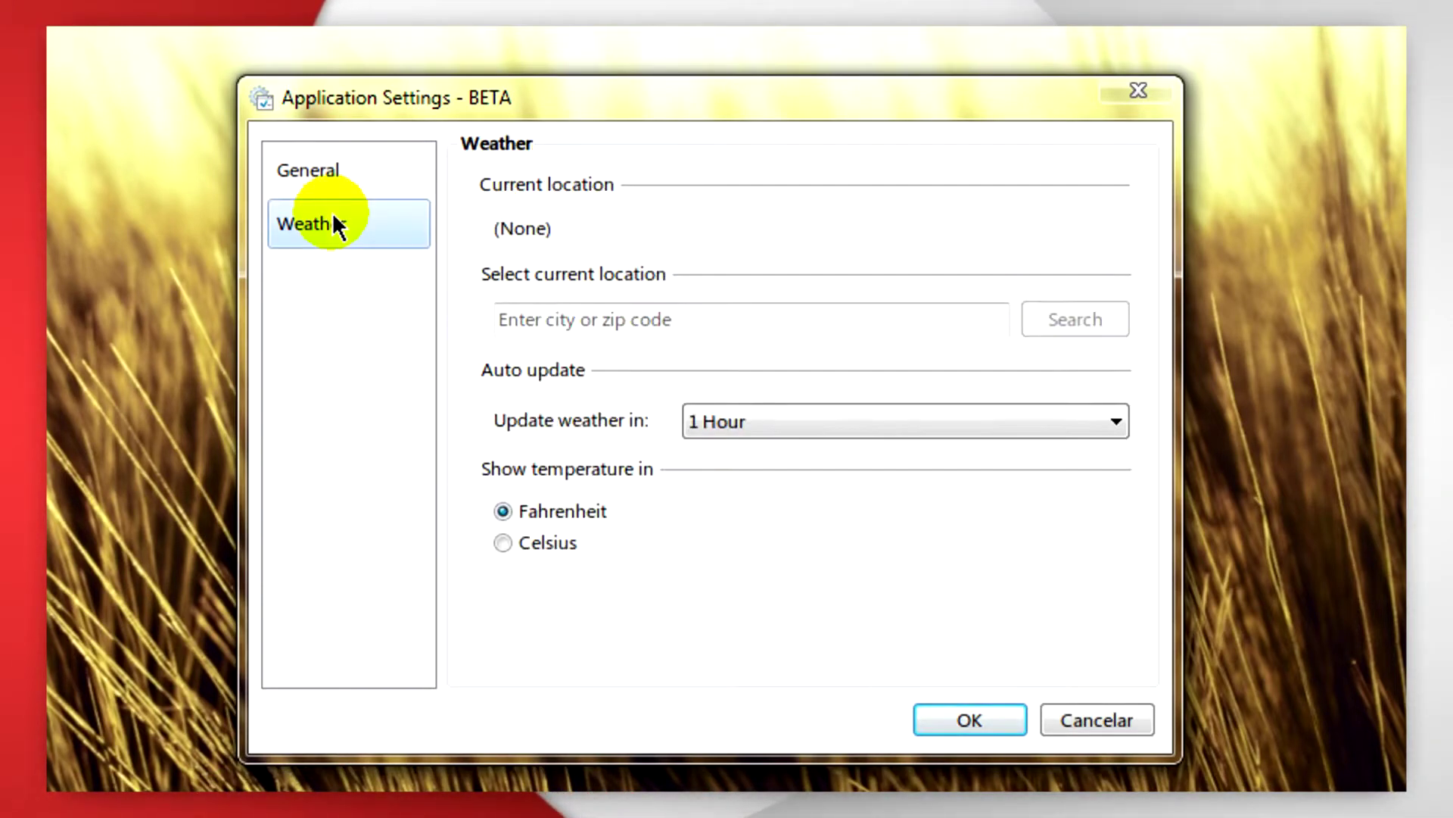
{"action": "left_click", "coordinate": [640, 307]}
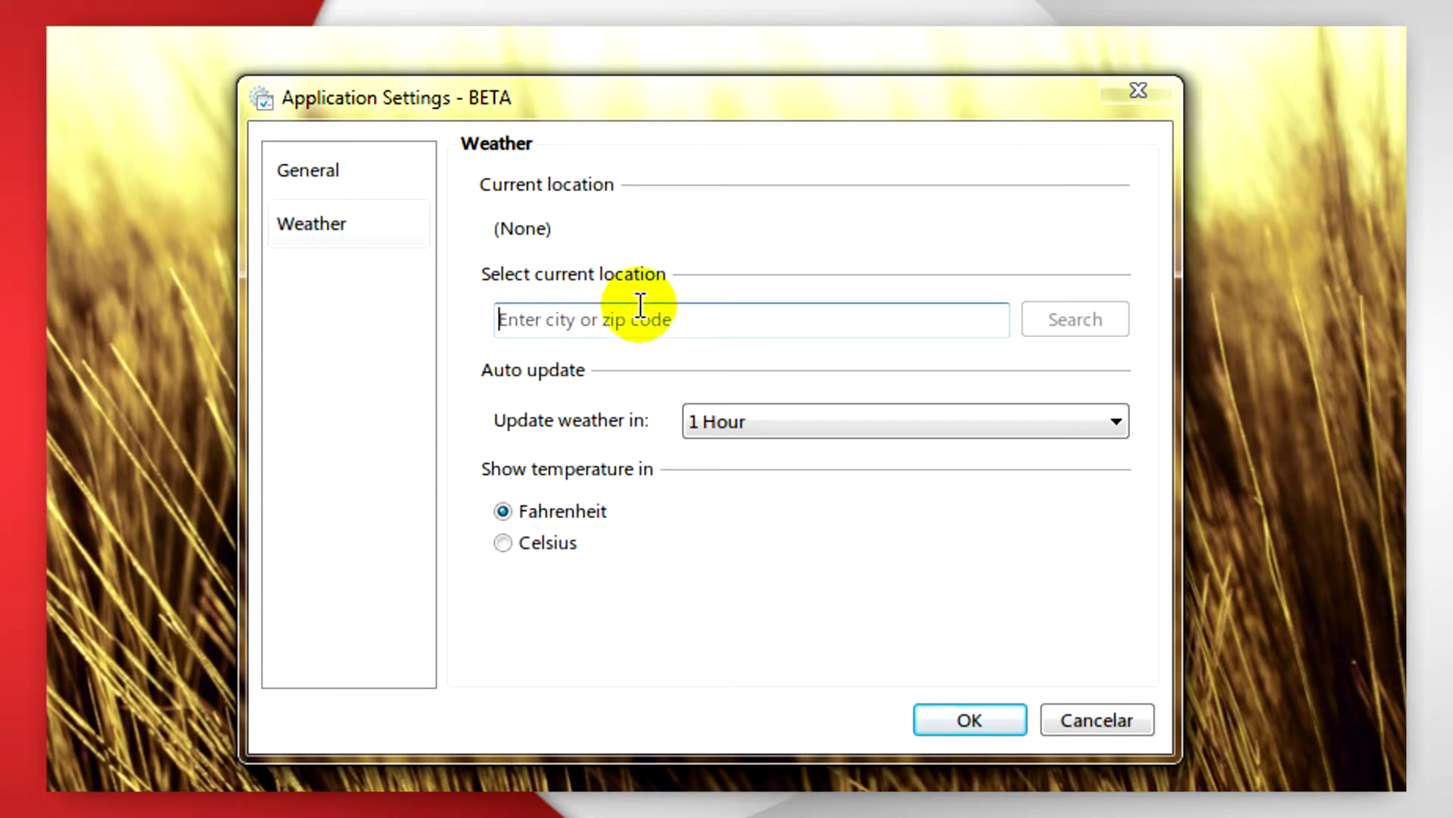
{"action": "type", "text": "Nottingham"}
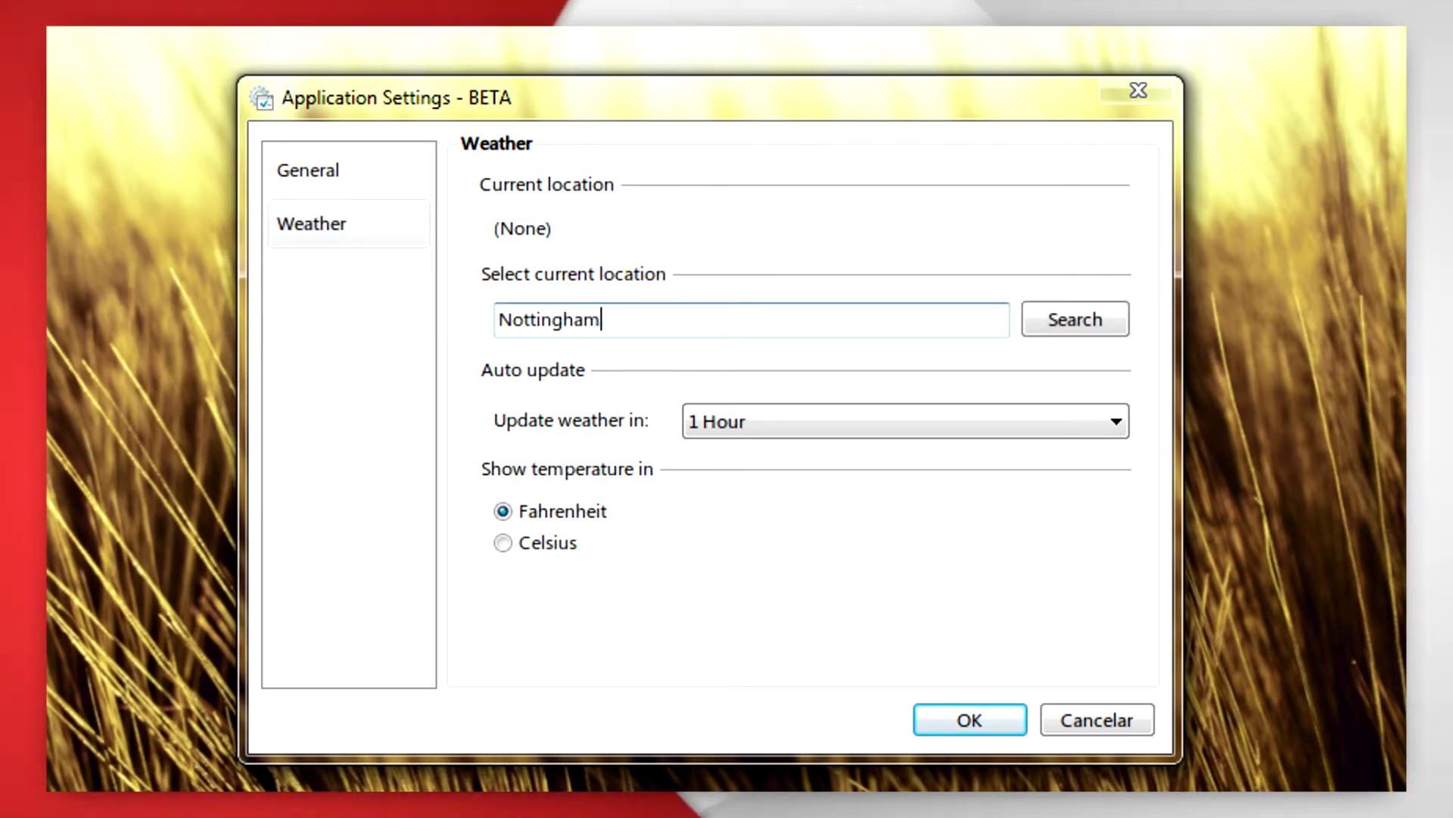
{"action": "left_click", "coordinate": [1071, 324]}
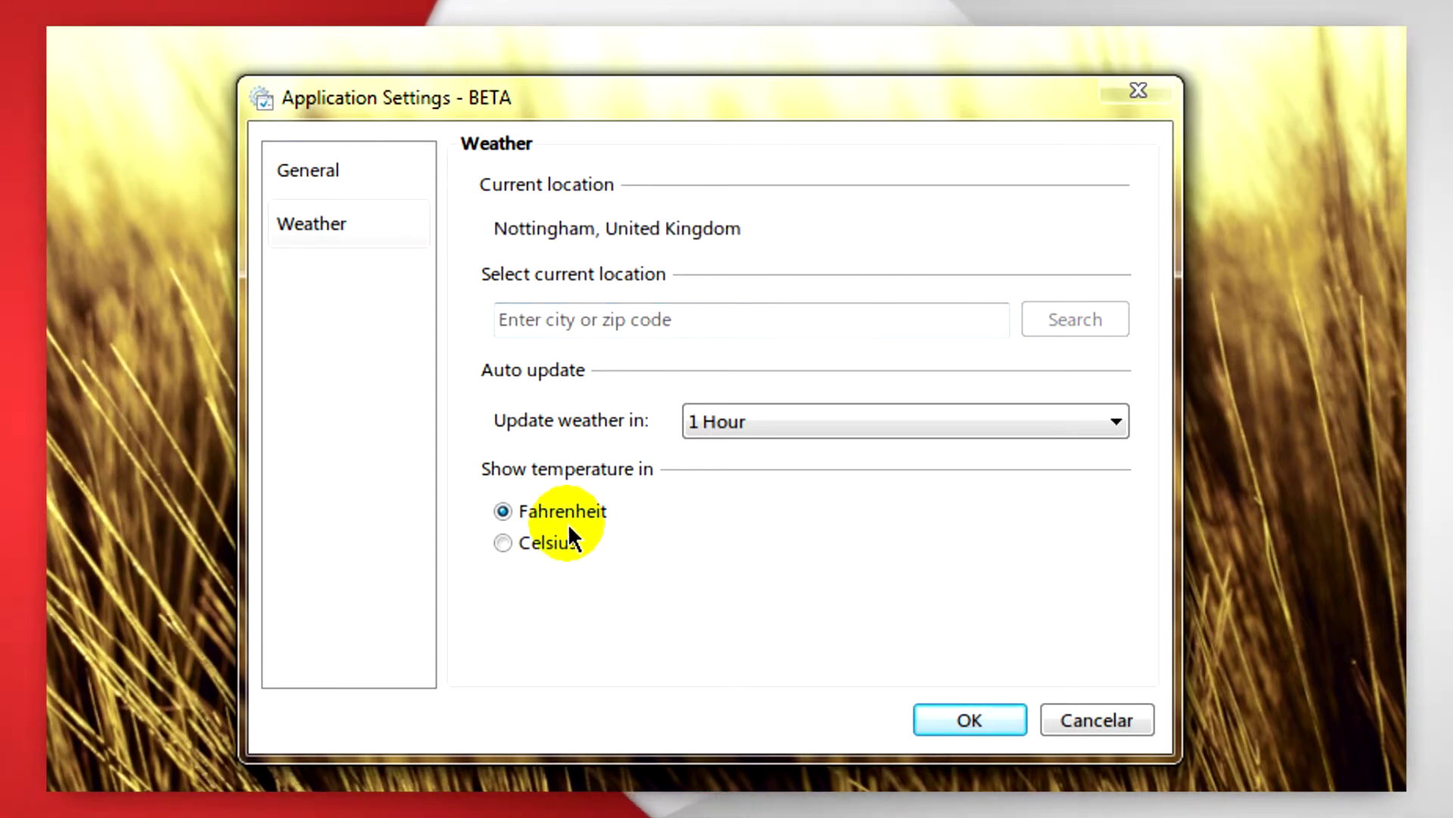
{"action": "left_click", "coordinate": [544, 537]}
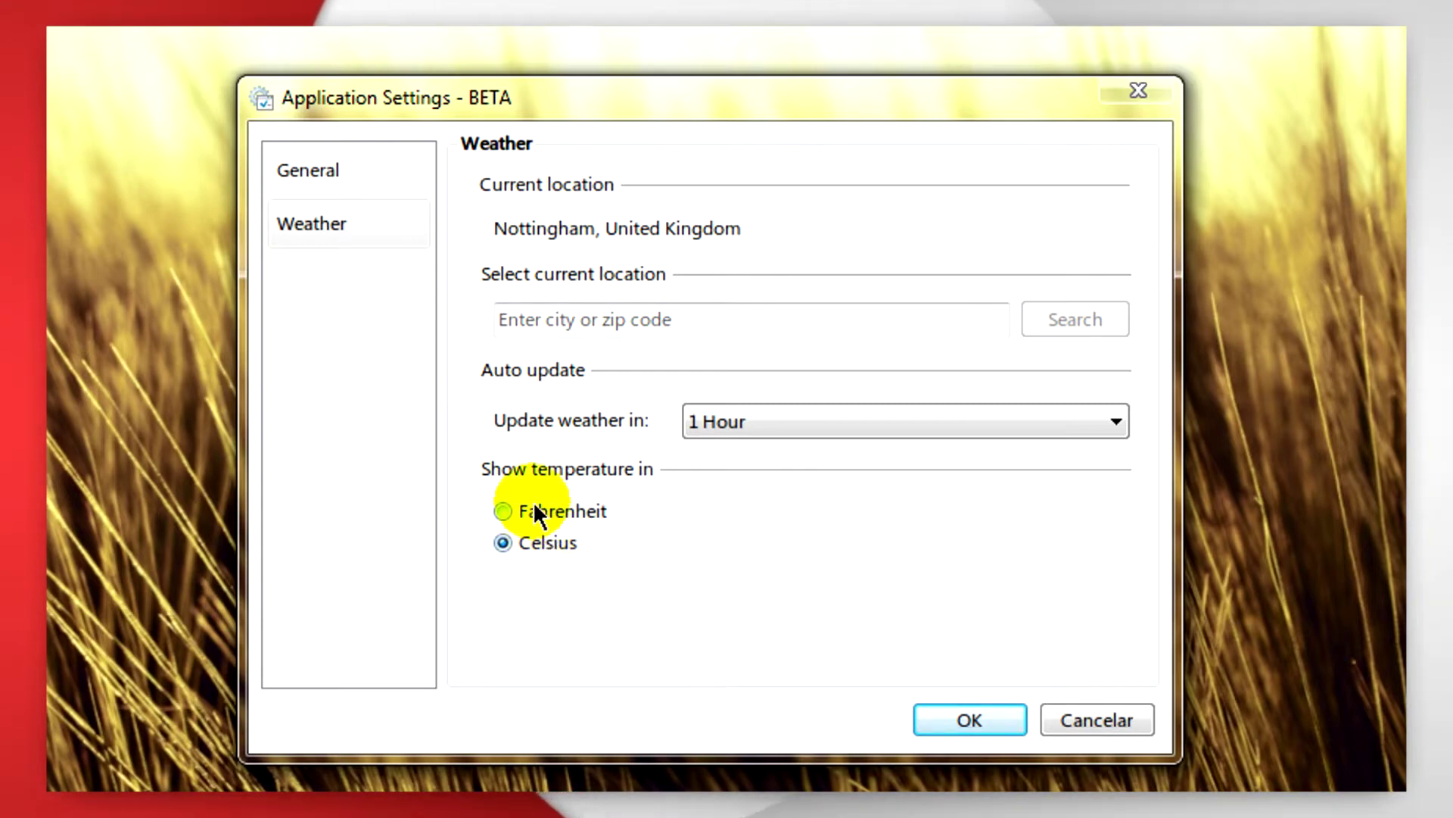
{"action": "left_click", "coordinate": [822, 432]}
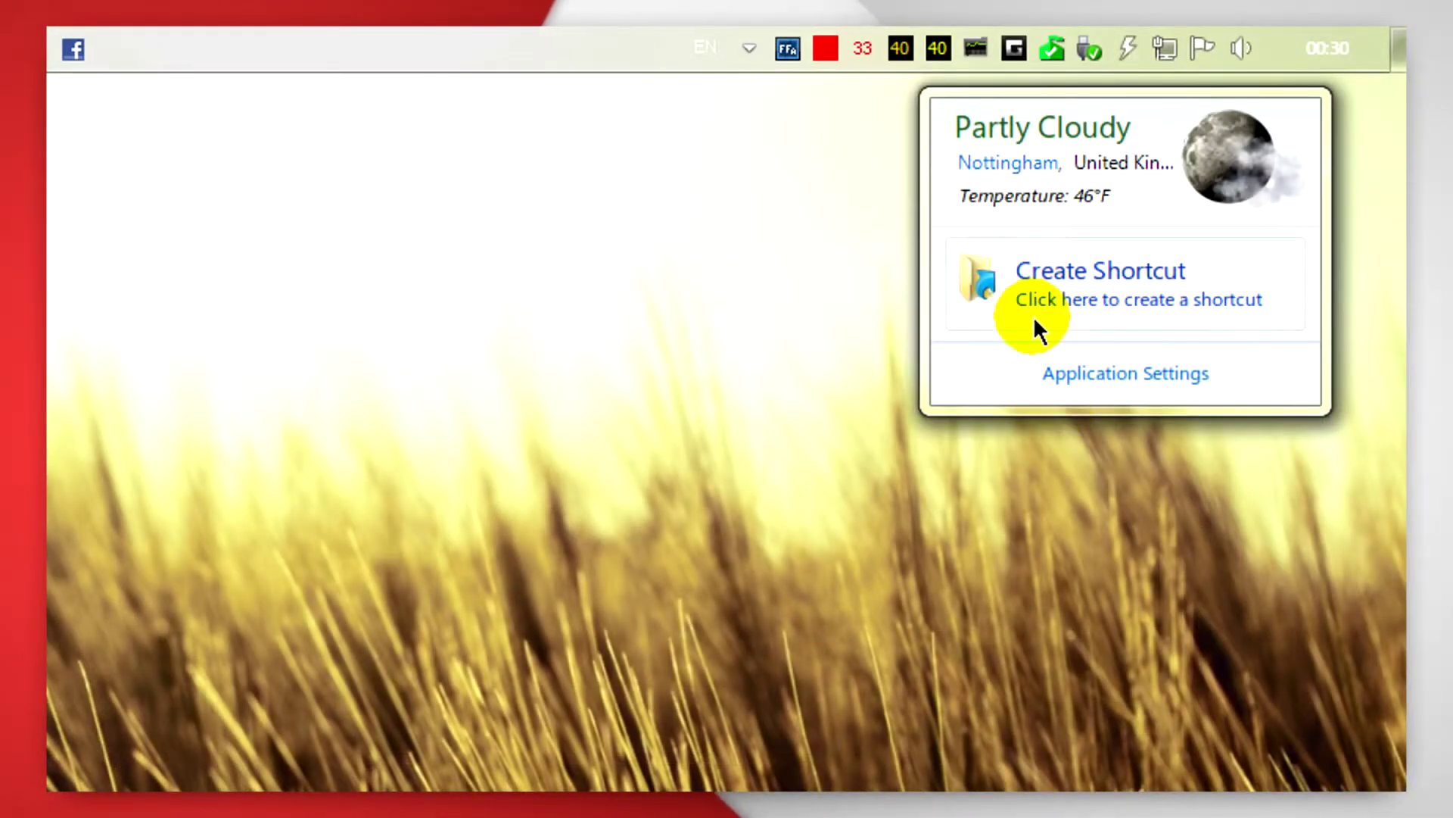
Create a WinThunder shortcut to the Windows 7 (C:) drive.
{"action": "left_click", "coordinate": [1034, 302]}
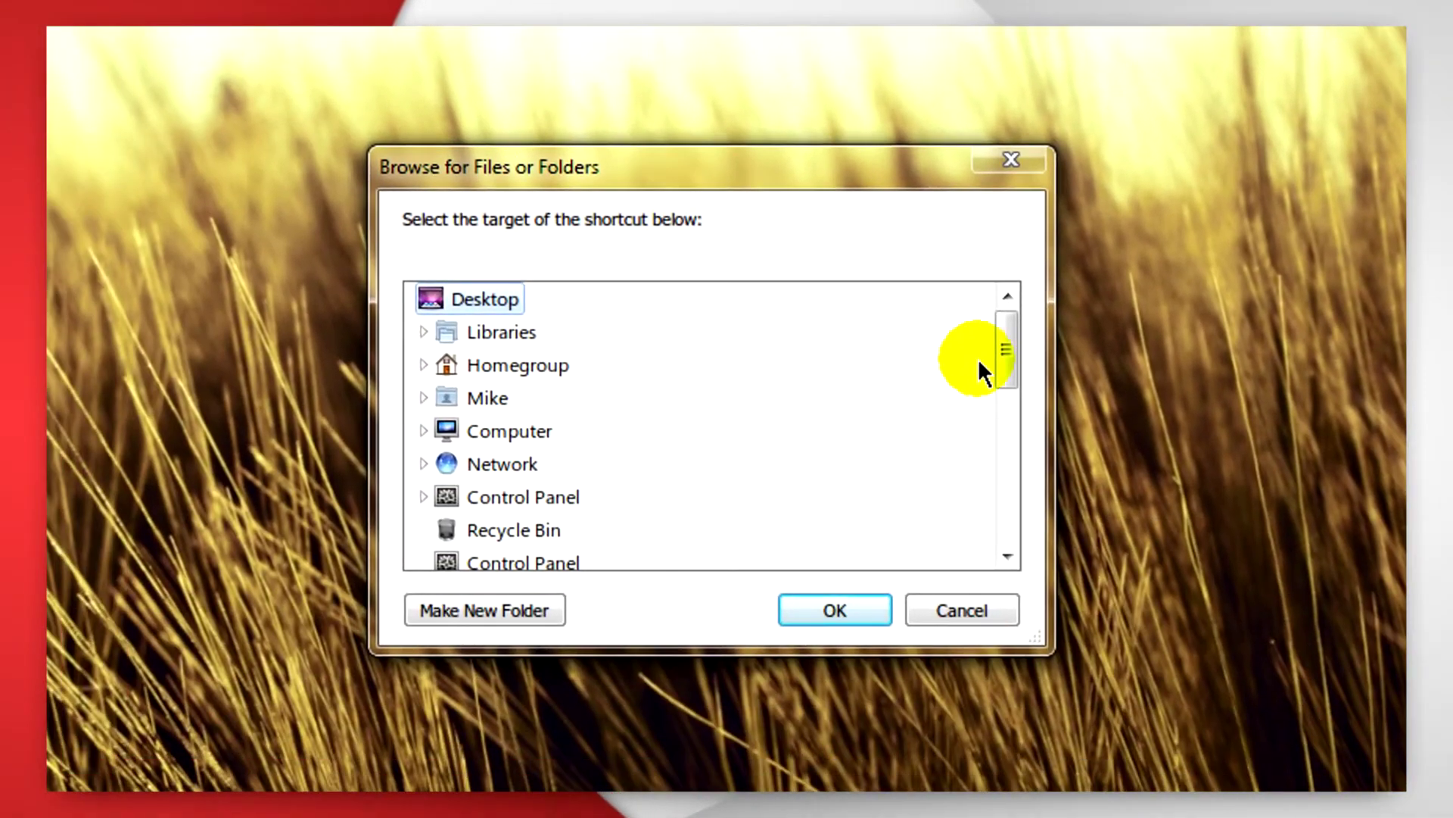
{"action": "left_click_drag", "start_coordinate": [1005, 345], "coordinate": [964, 293]}
{"action": "left_click", "coordinate": [521, 433]}
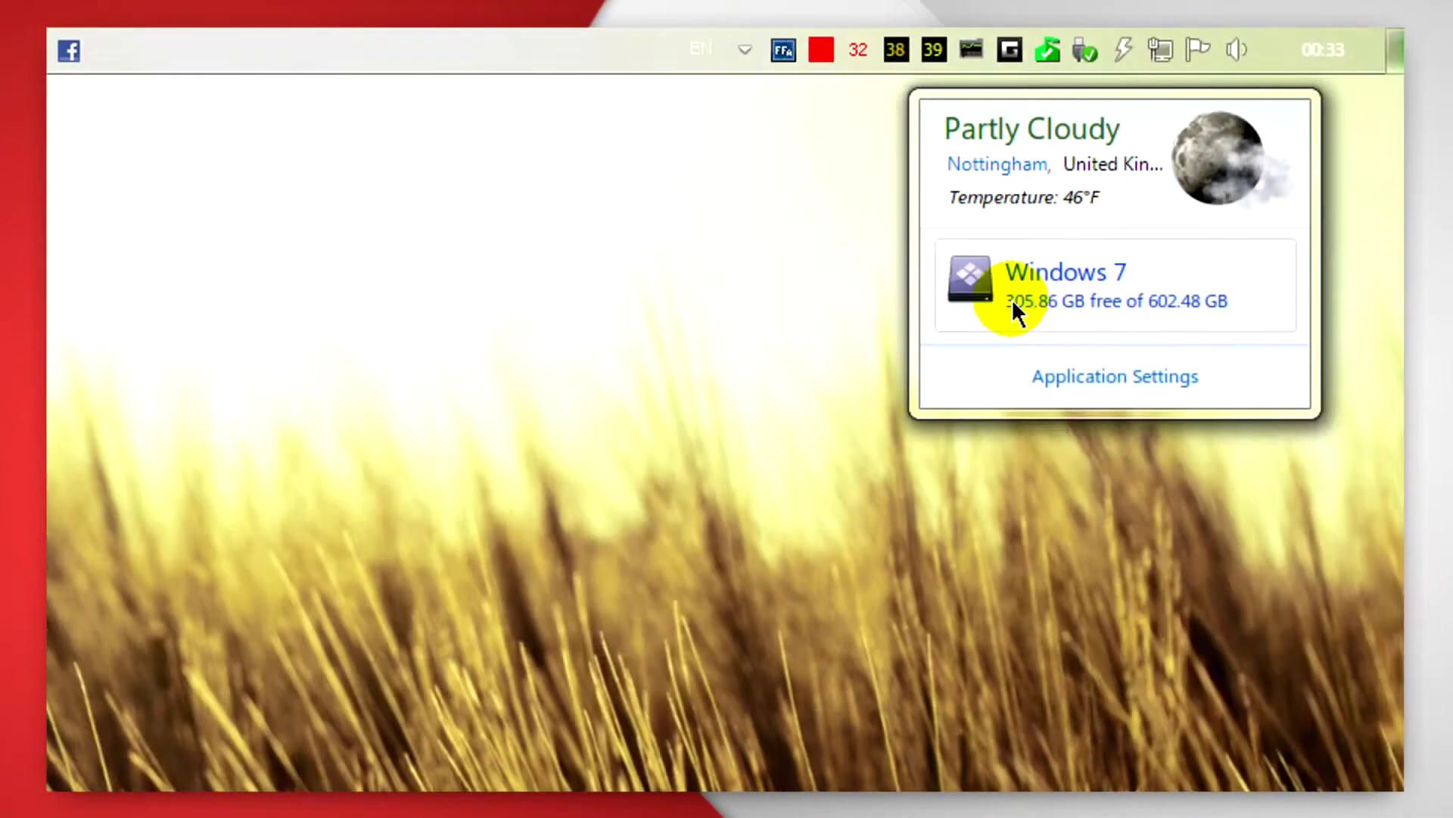
Add a Facebook web shortcut with a Facebook icon and move it above Windows 7.
{"action": "right_click", "coordinate": [1015, 305]}
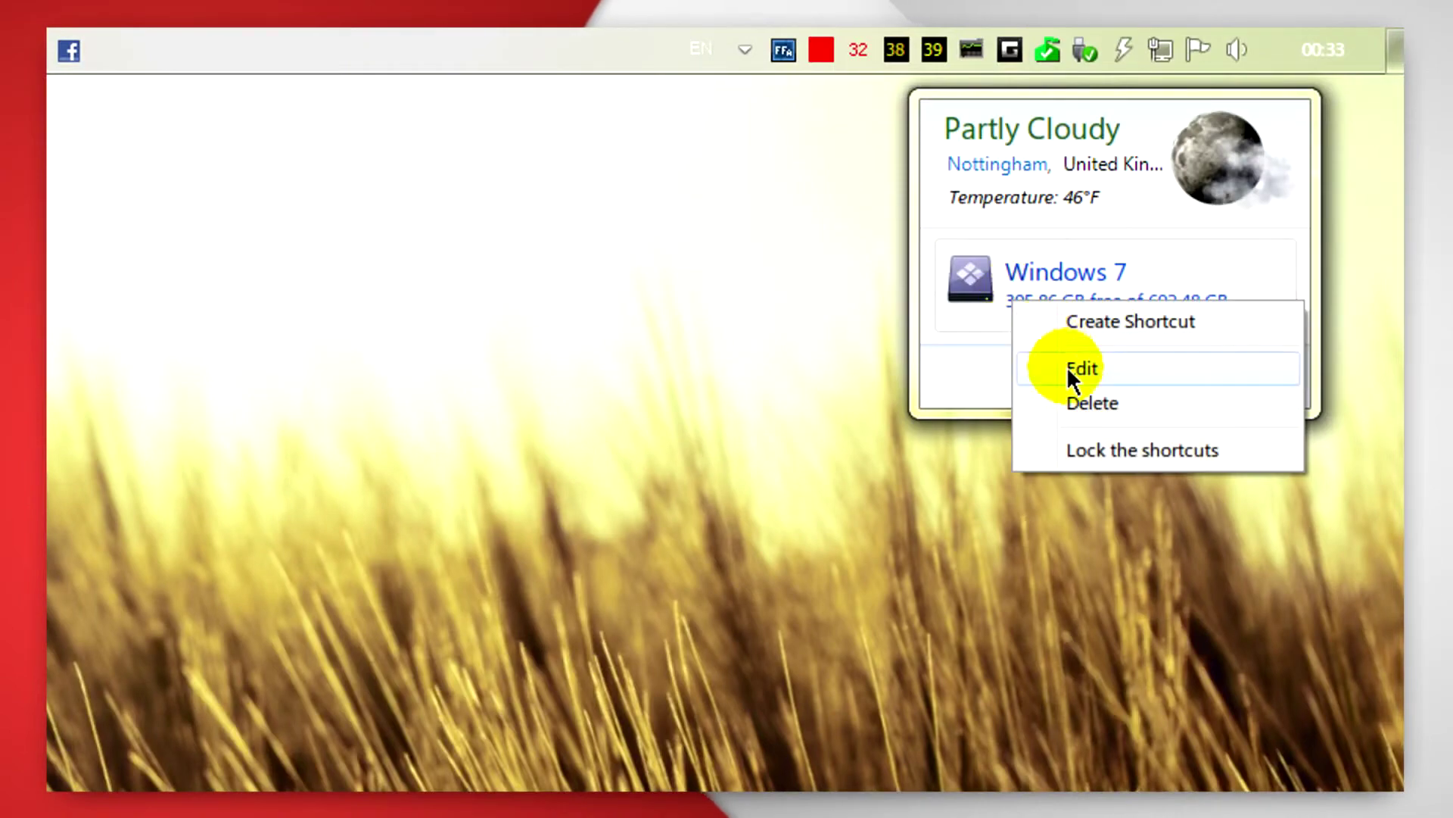
{"action": "left_click", "coordinate": [1081, 321]}
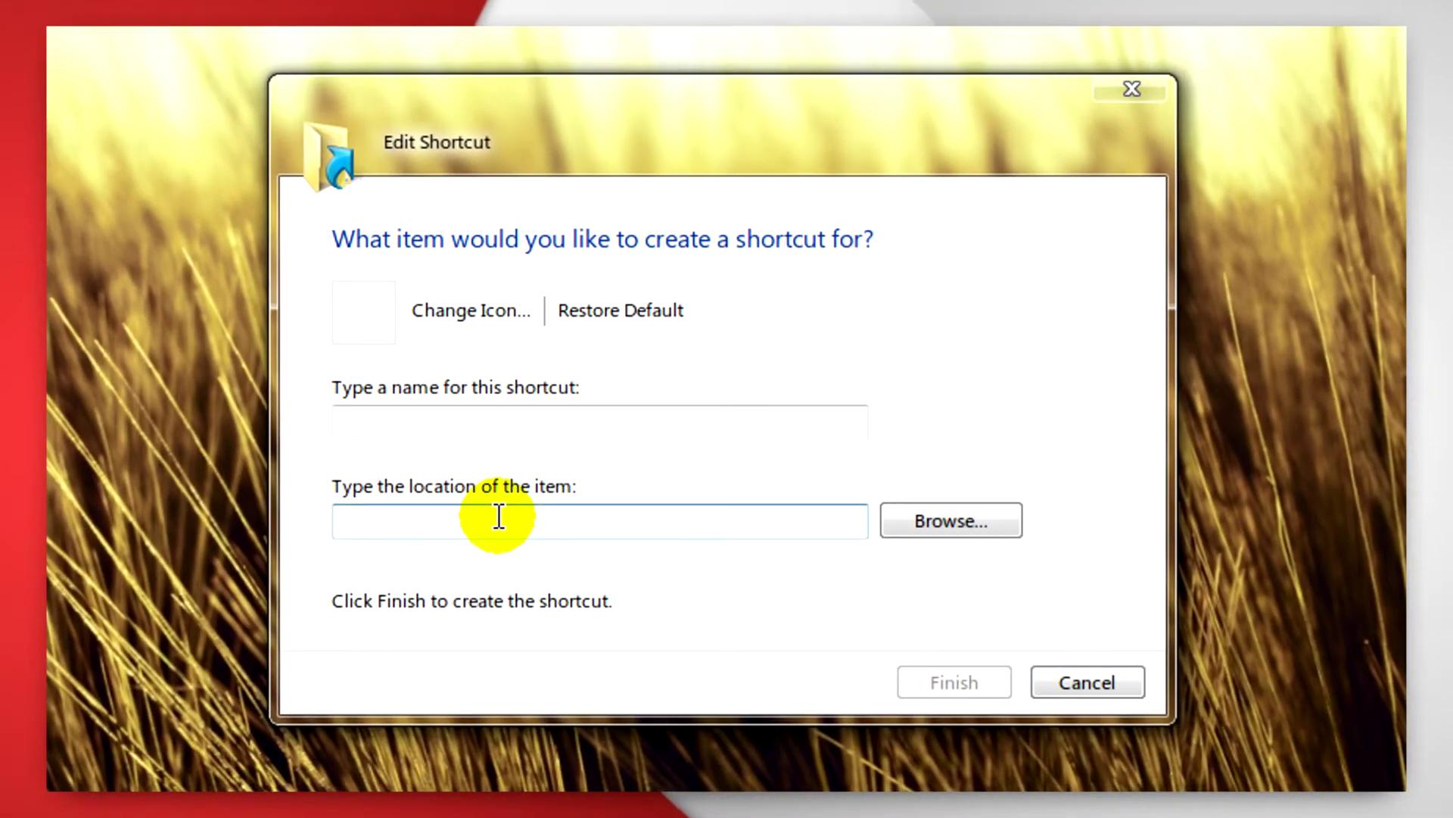
{"action": "left_click", "coordinate": [500, 516]}
{"action": "type", "text": "http://www.facebook.com/"}
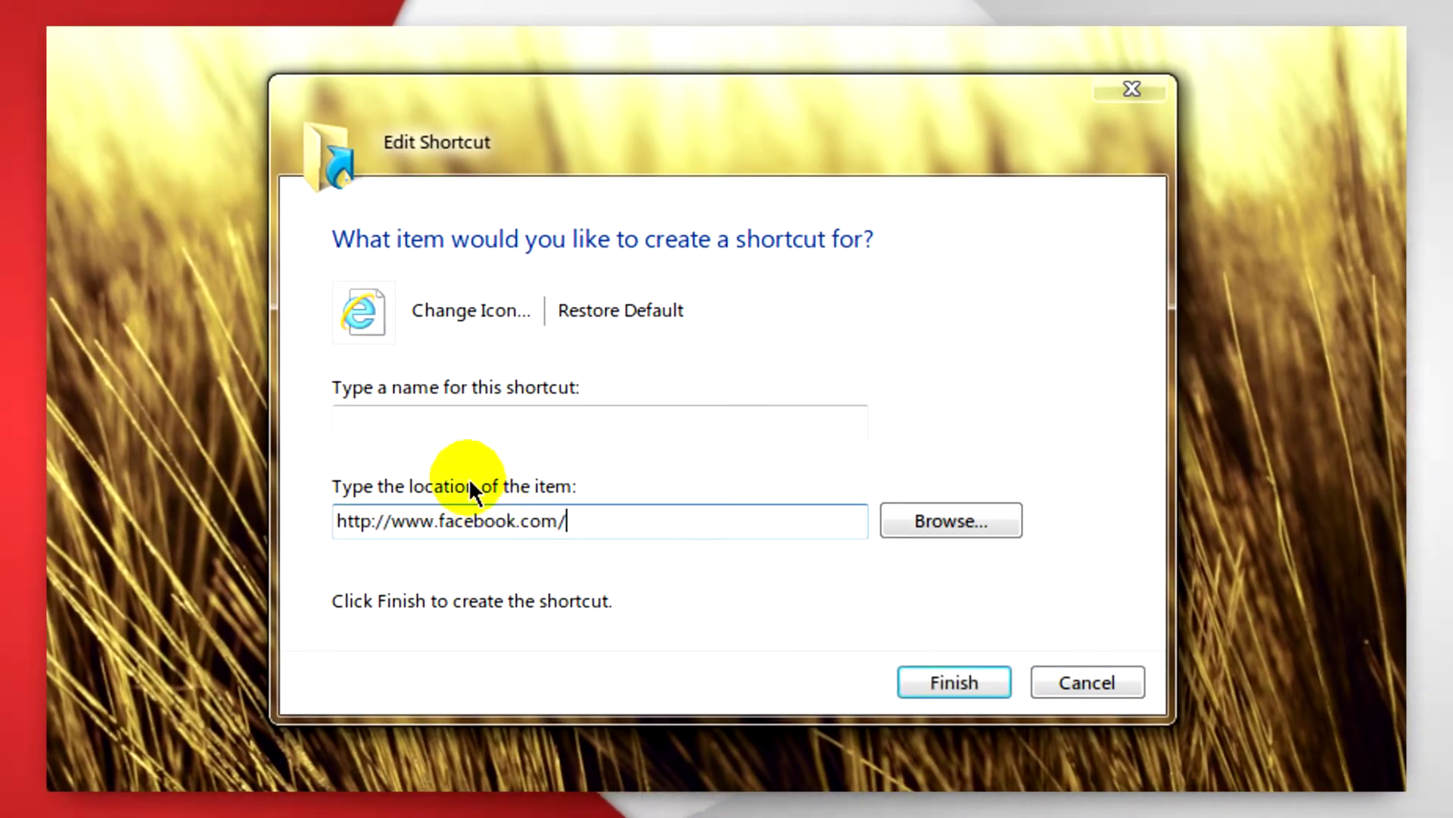
{"action": "left_click", "coordinate": [471, 418]}
{"action": "type", "text": "Facebook"}
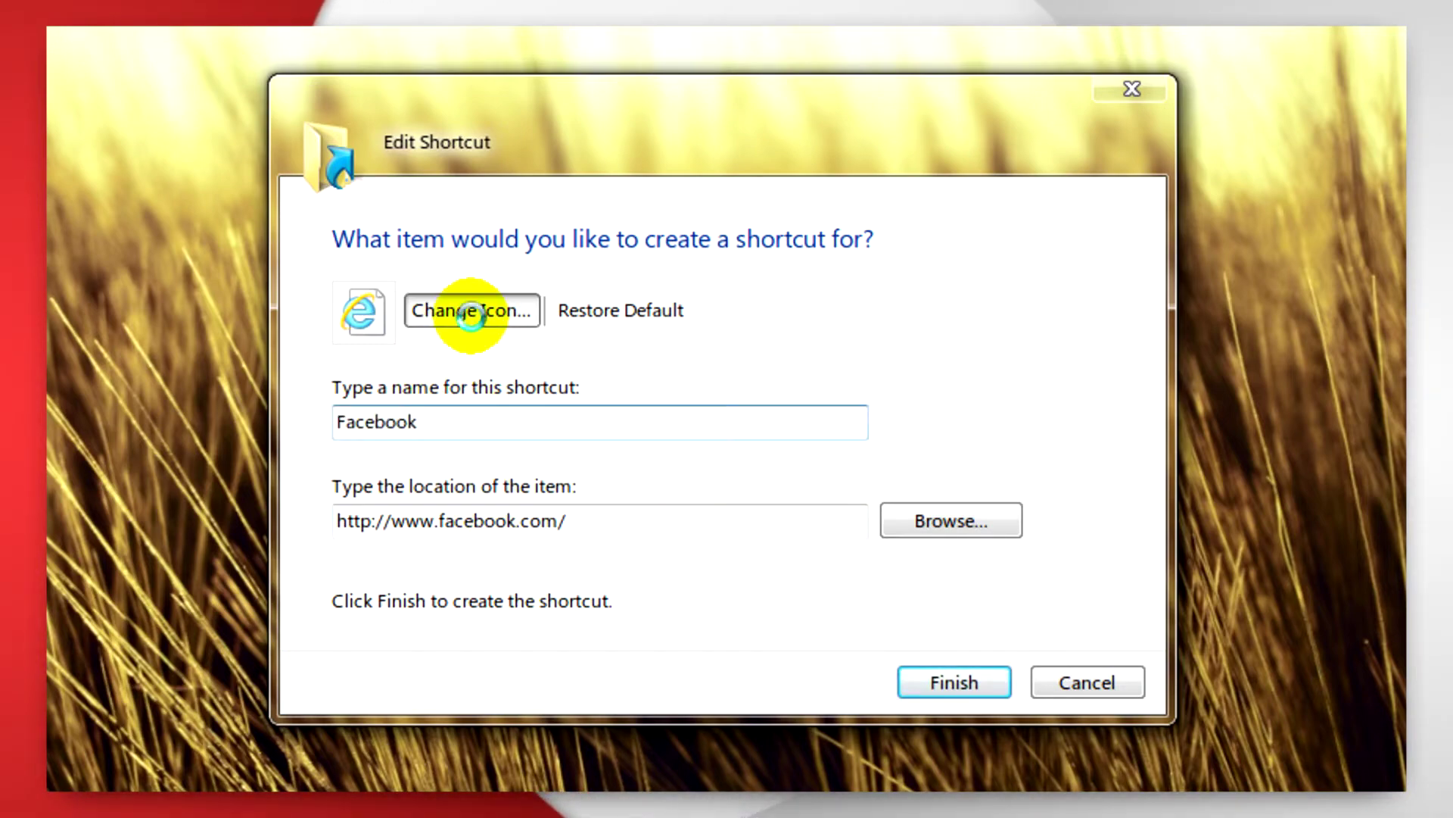
{"action": "left_click", "coordinate": [471, 316]}
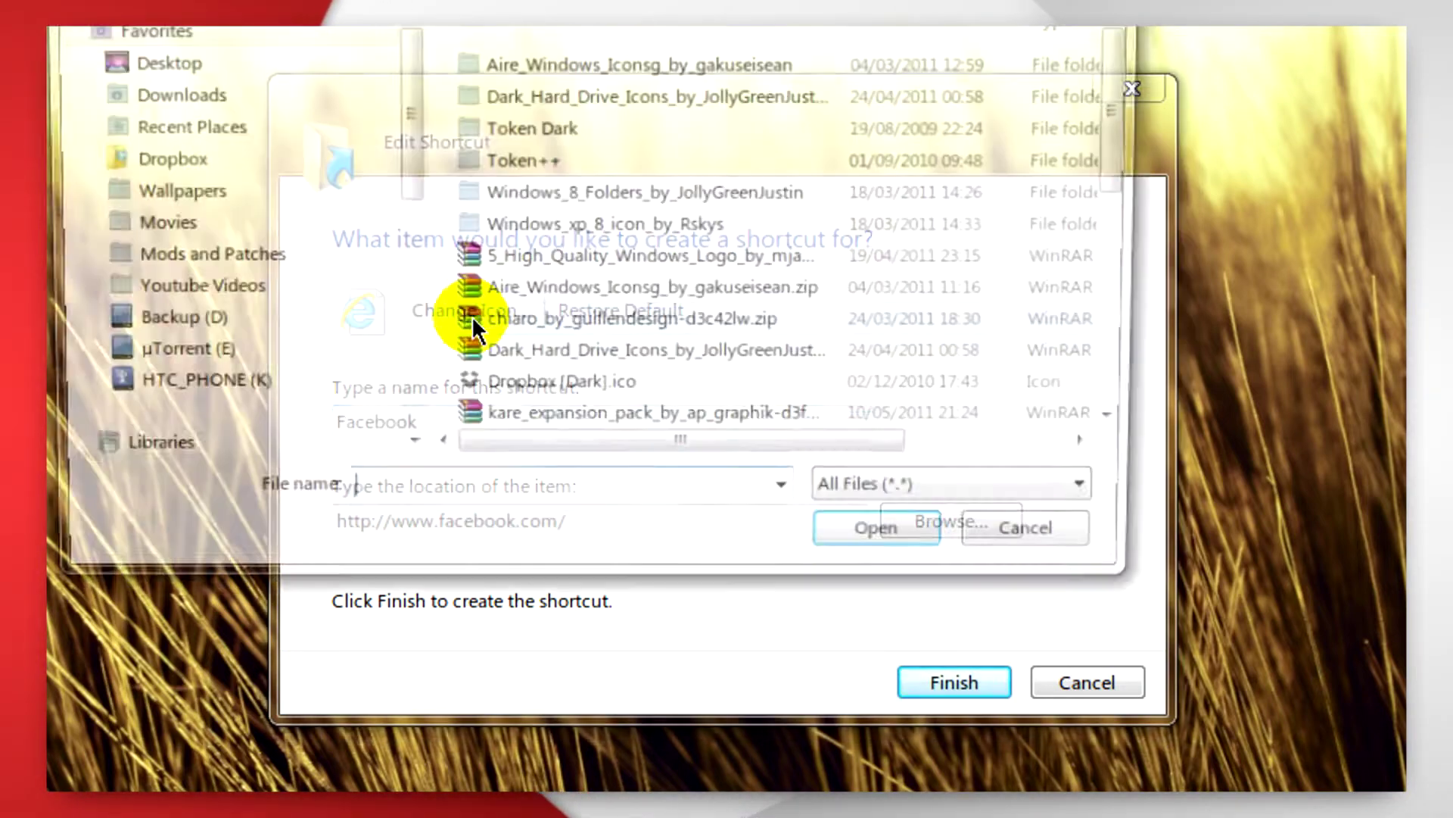
{"action": "left_click", "coordinate": [955, 682]}
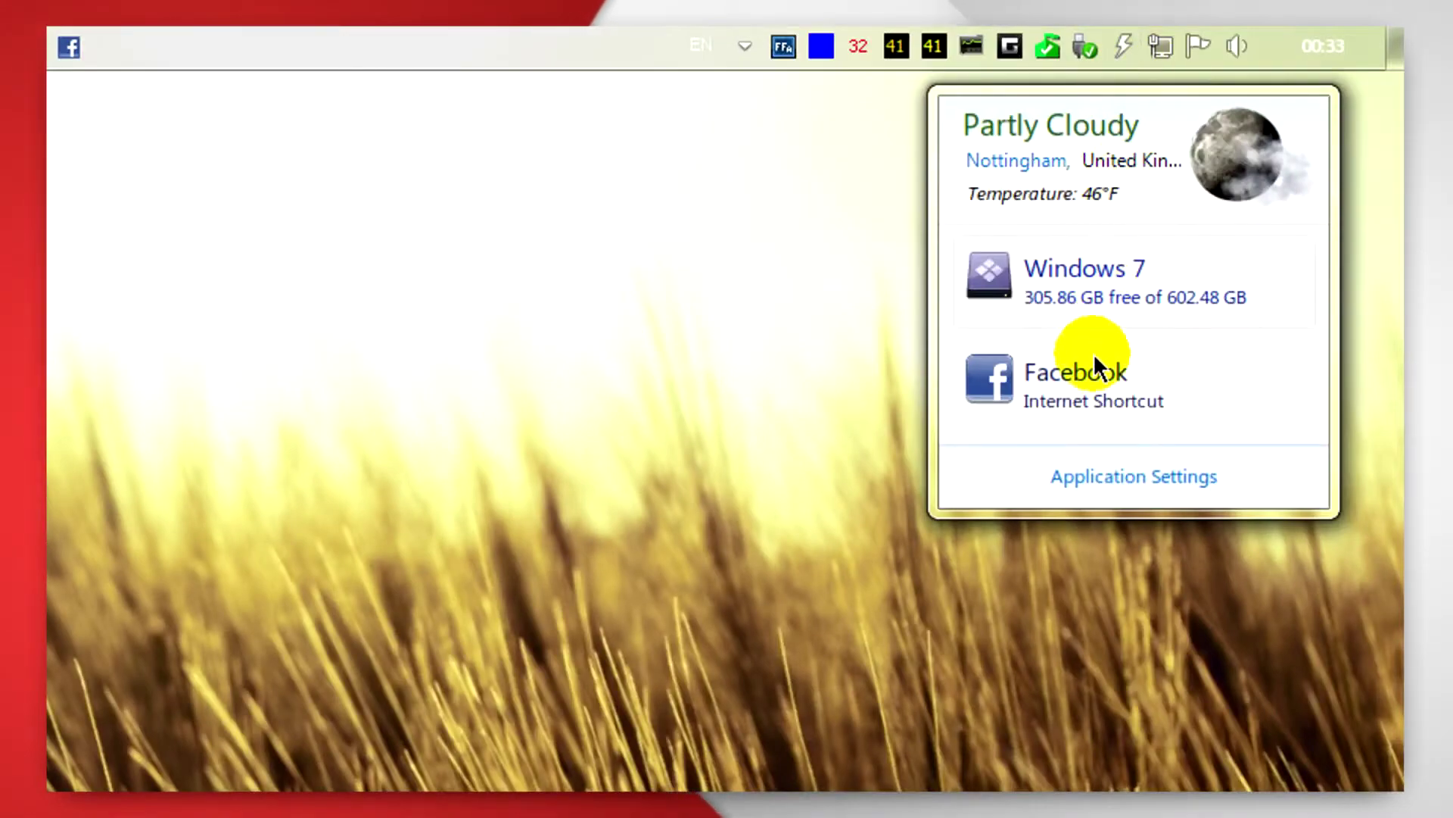
{"action": "left_click_drag", "start_coordinate": [1060, 354], "coordinate": [1074, 279]}
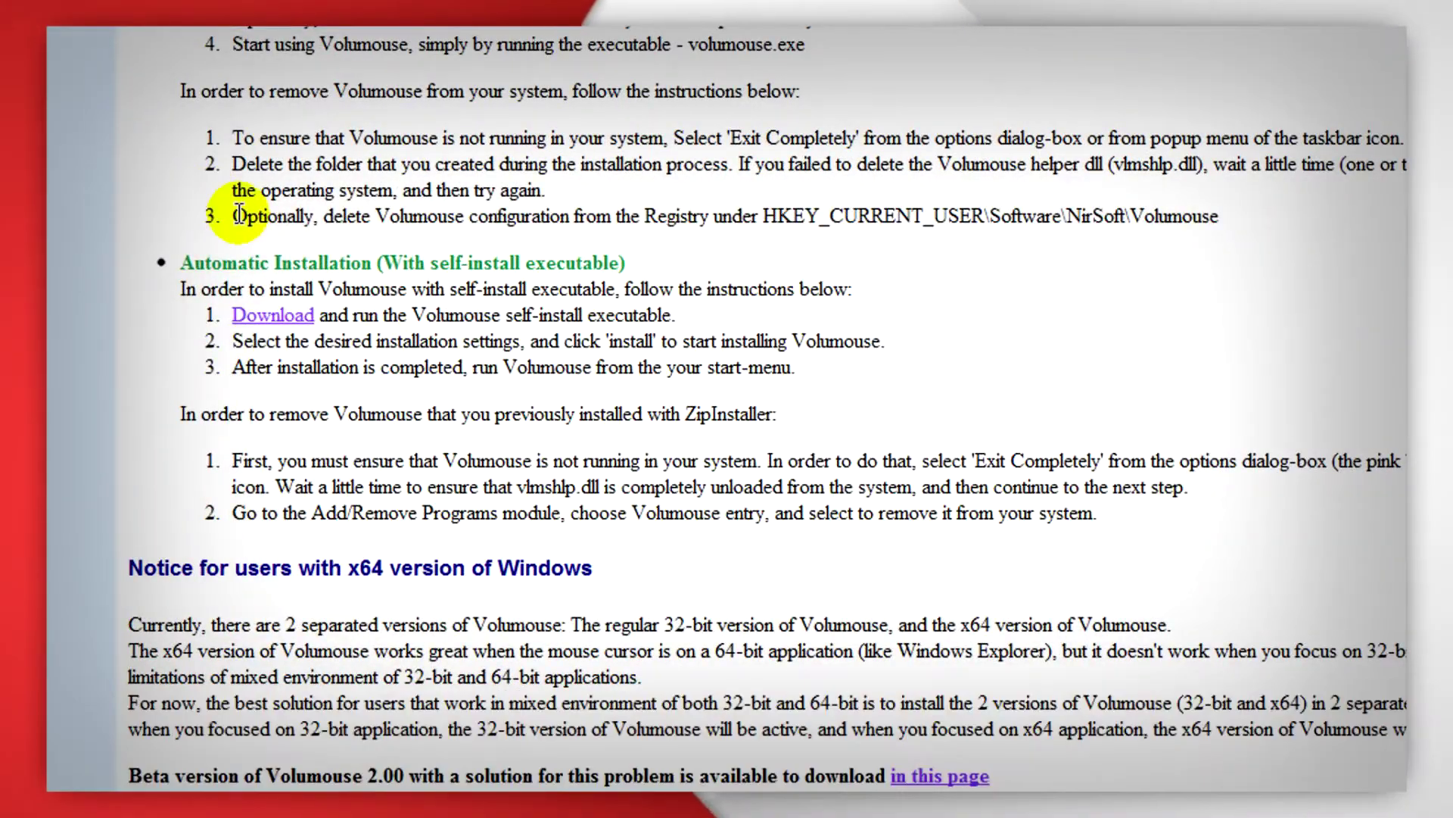
Review the NirSoft install instructions, then download and save volumouse_setup.exe.
{"action": "scroll", "coordinate": [250, 205], "scroll_direction": "up", "scroll_amount": 3}
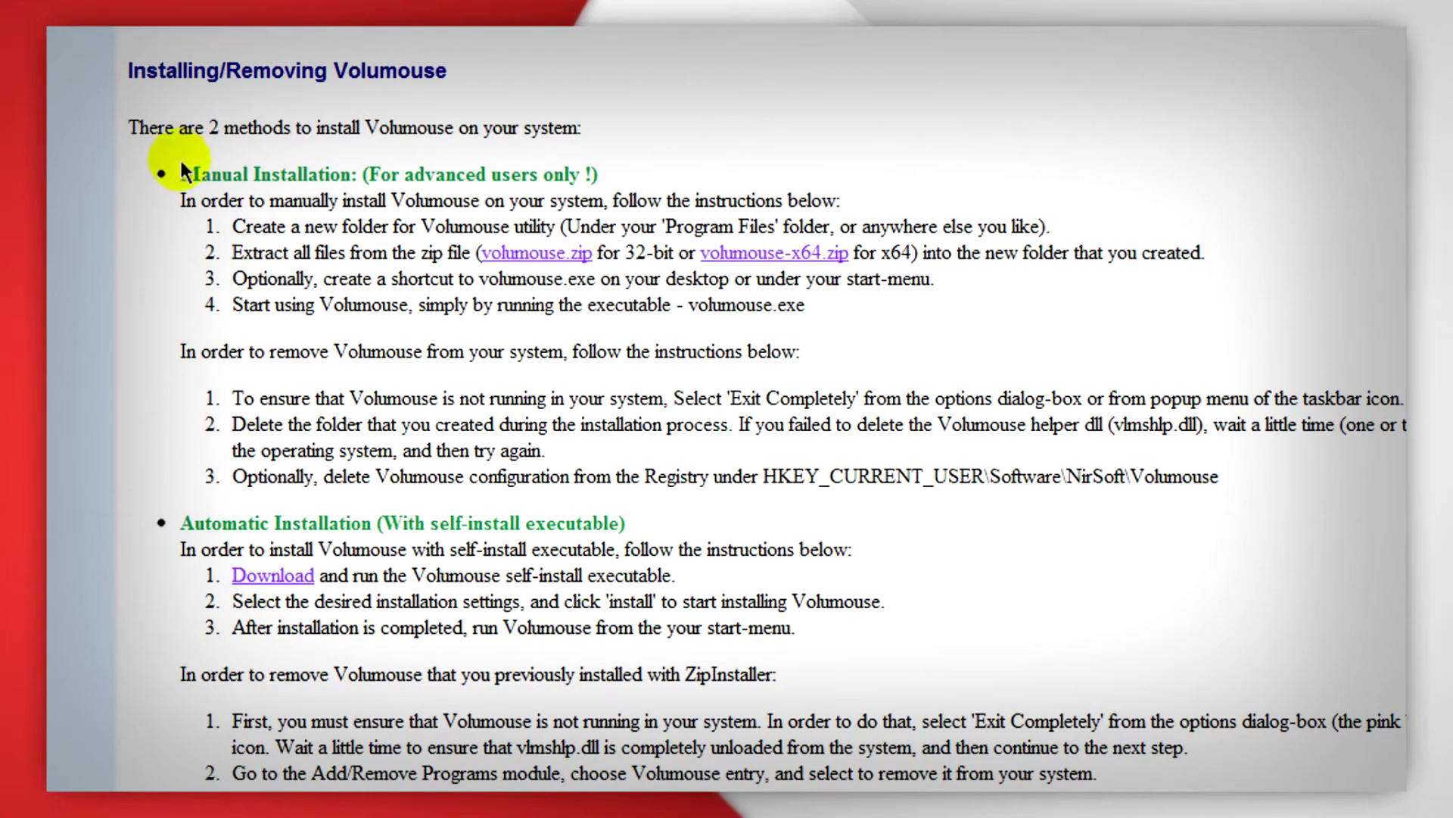
{"action": "left_click_drag", "start_coordinate": [233, 222], "coordinate": [909, 315]}
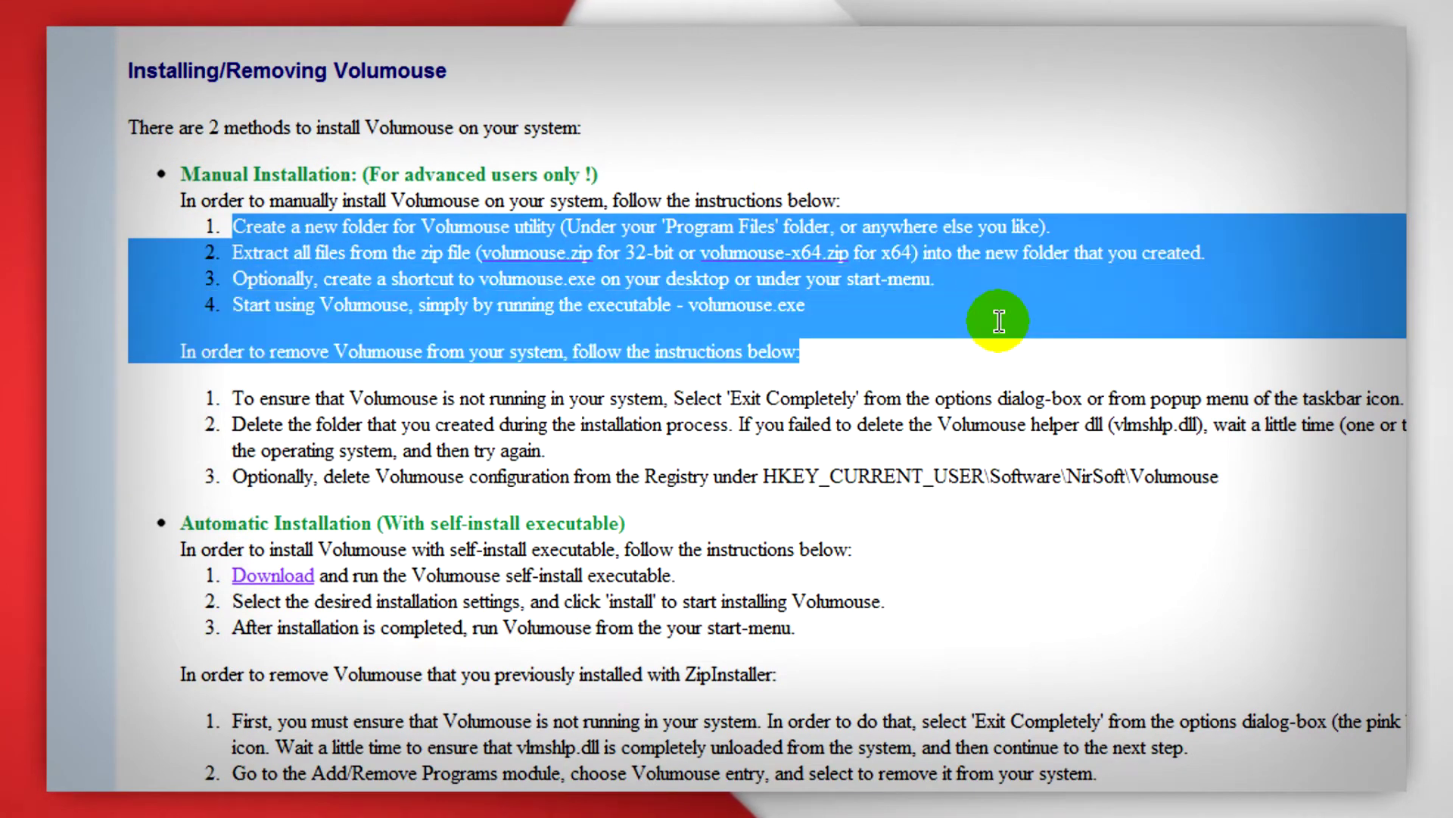
{"action": "left_click", "coordinate": [870, 492]}
{"action": "left_click_drag", "start_coordinate": [182, 549], "coordinate": [810, 727]}
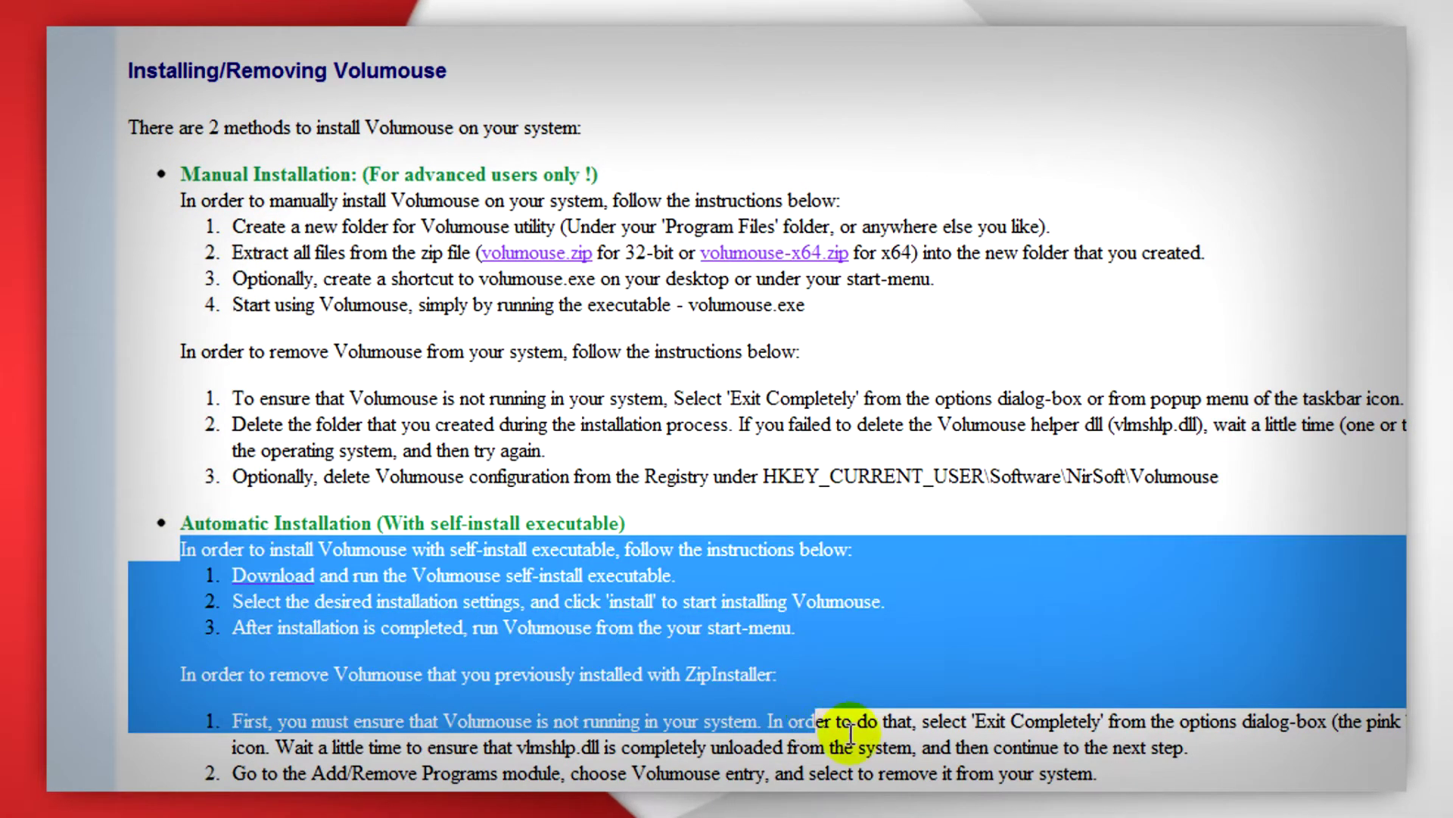
{"action": "left_click", "coordinate": [853, 733]}
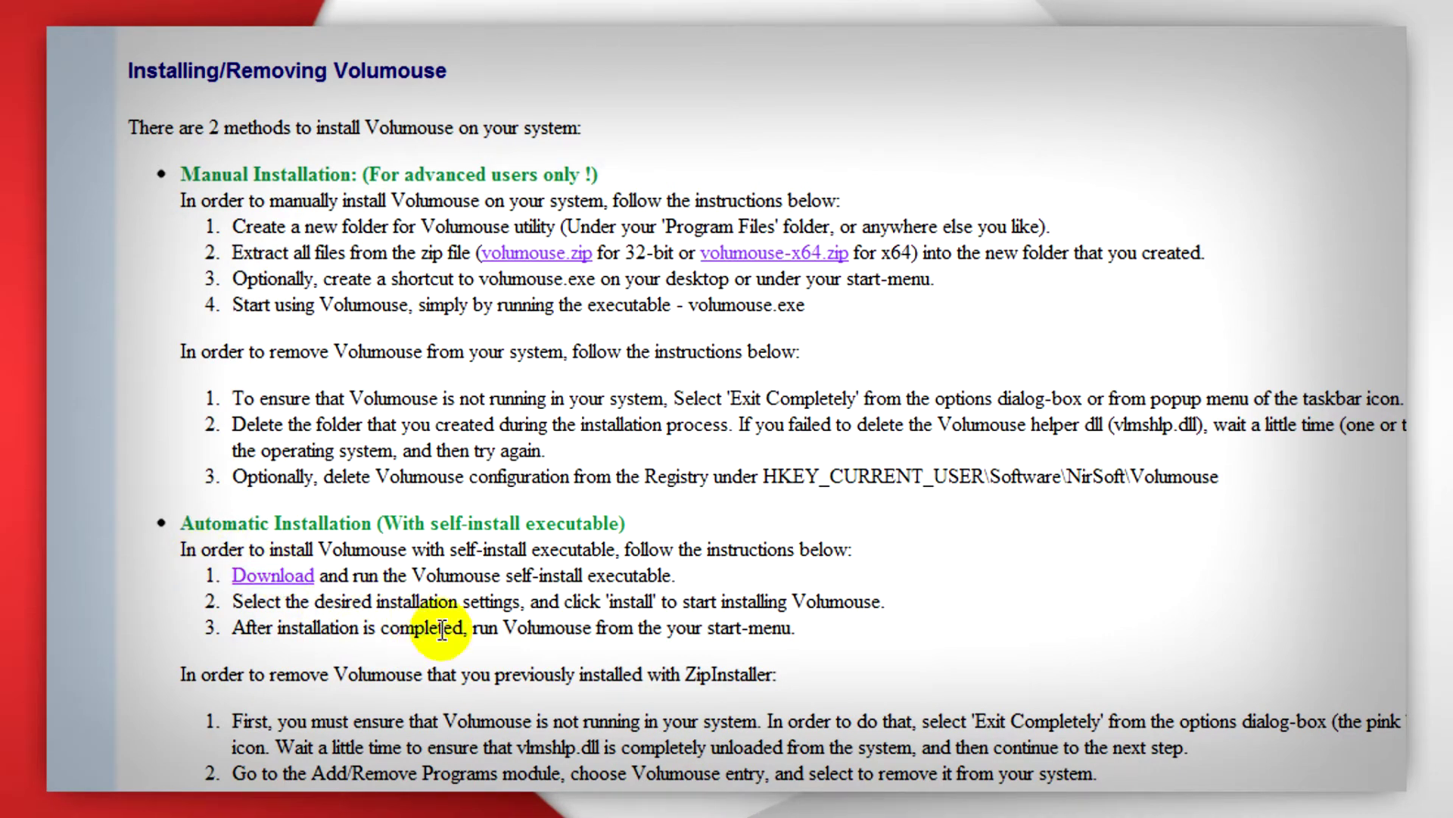
{"action": "left_click", "coordinate": [302, 581]}
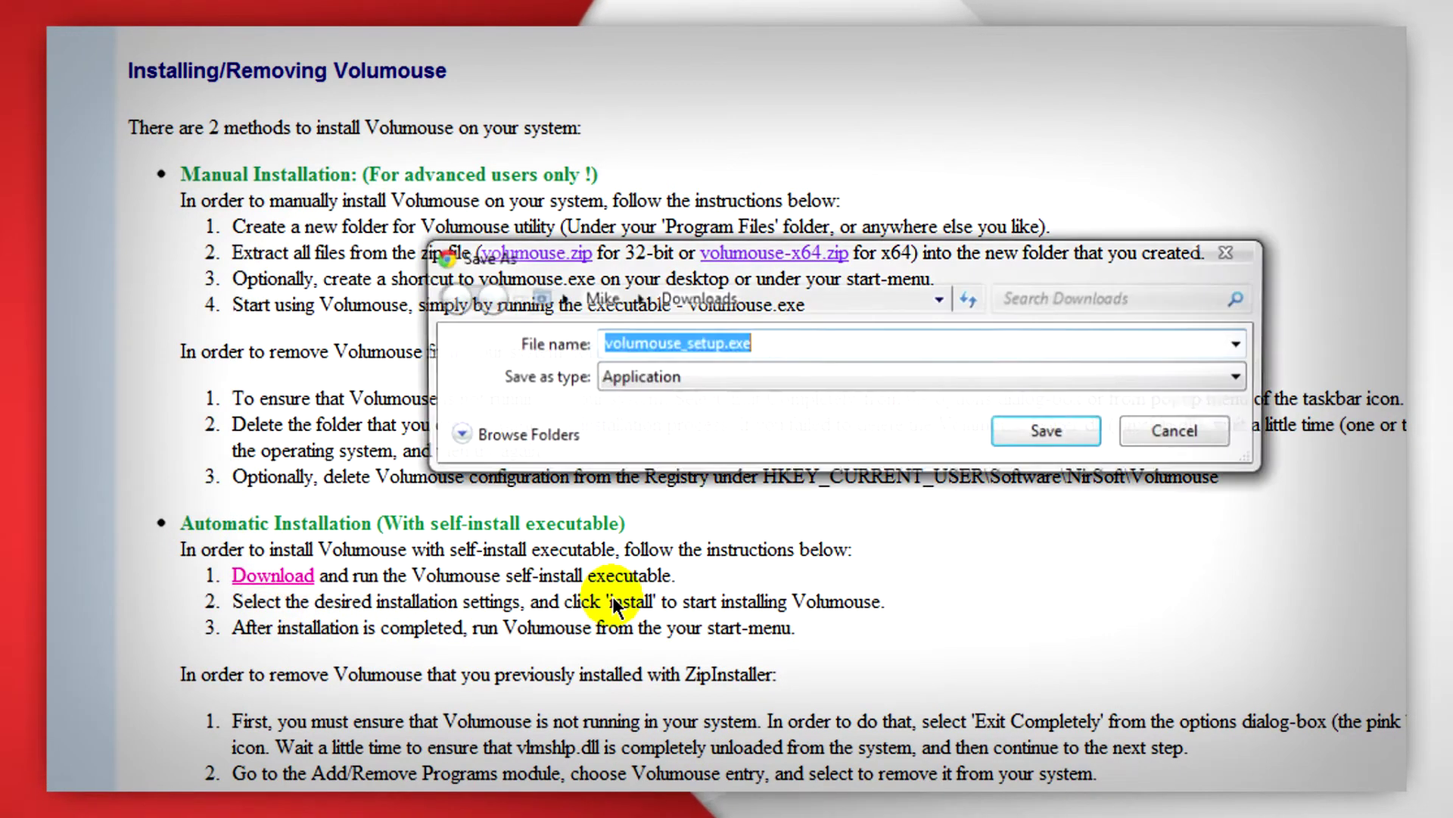
{"action": "left_click", "coordinate": [1052, 443]}
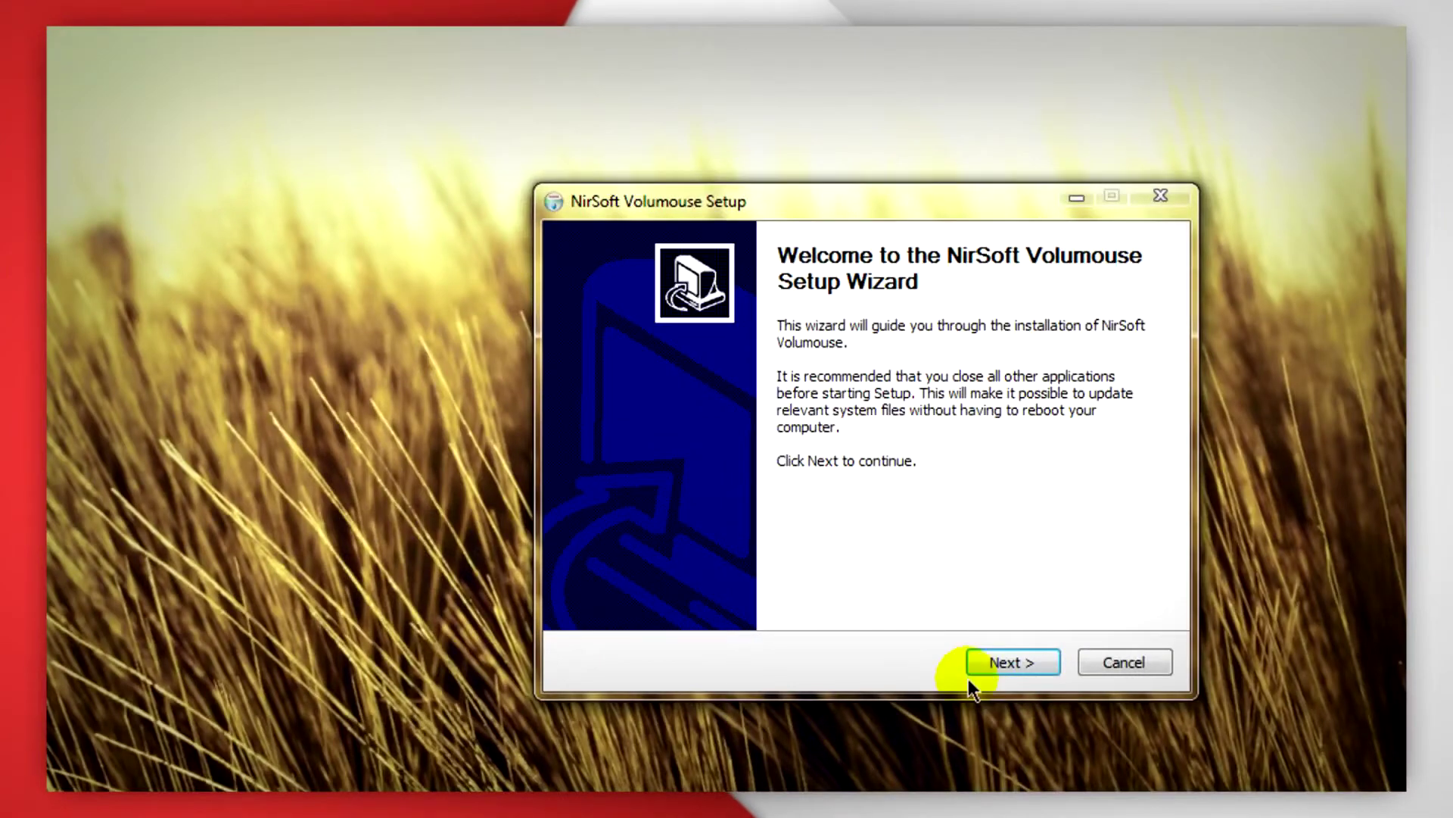
Install Volumouse with the default folder and launch it.
{"action": "left_click", "coordinate": [979, 660]}
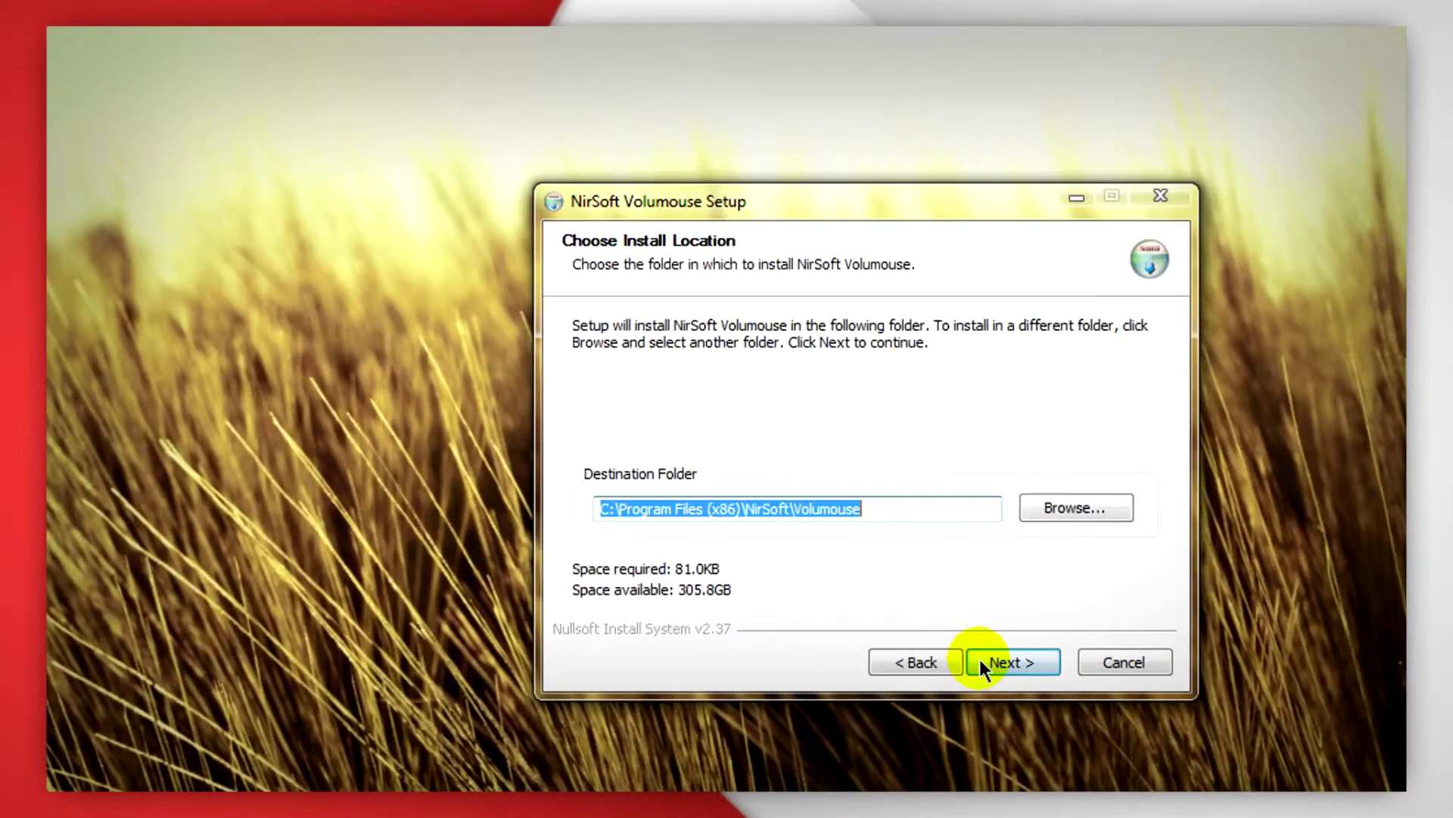
{"action": "left_click", "coordinate": [979, 658]}
{"action": "left_click", "coordinate": [979, 659]}
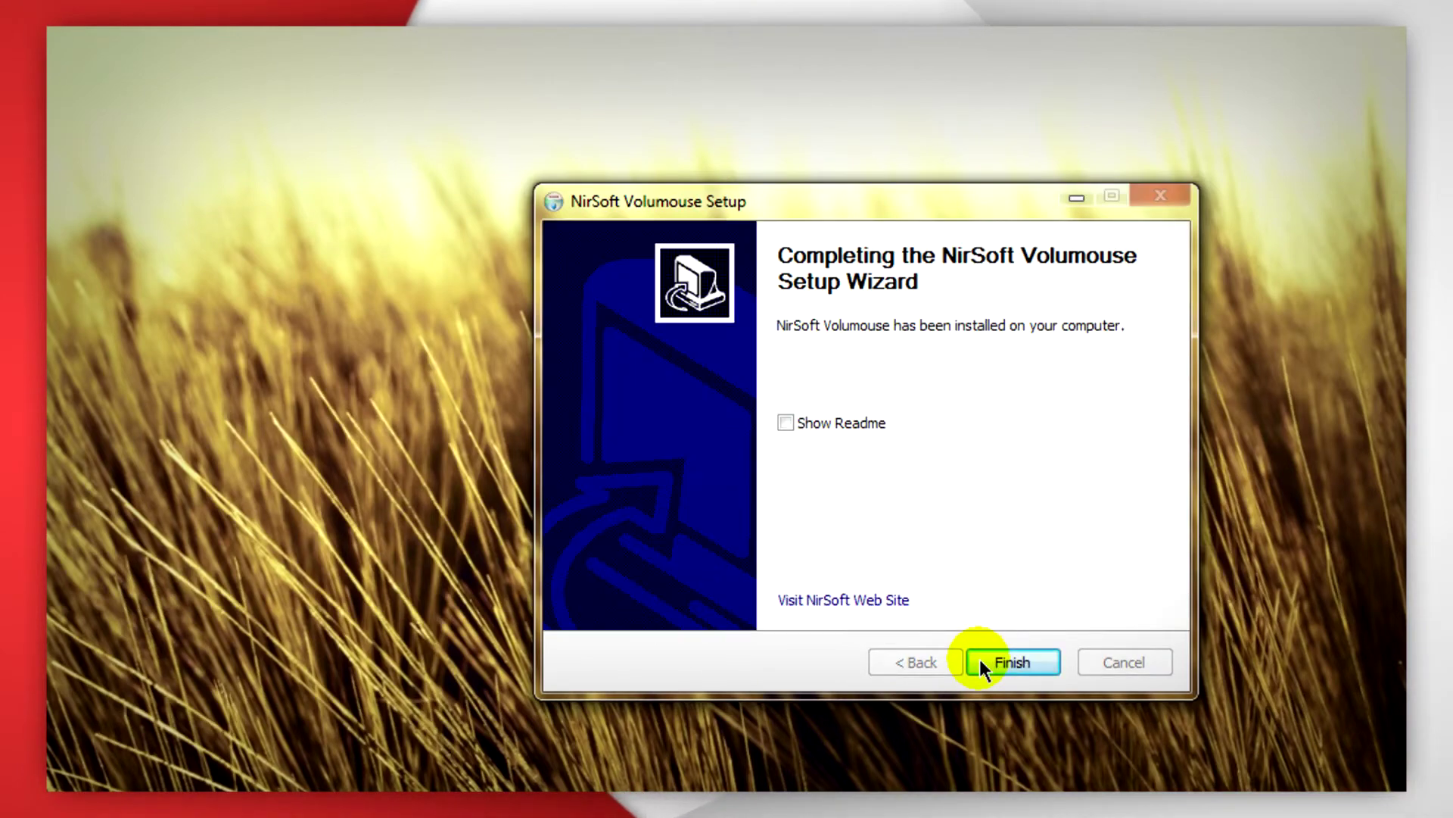
{"action": "left_click", "coordinate": [980, 659]}
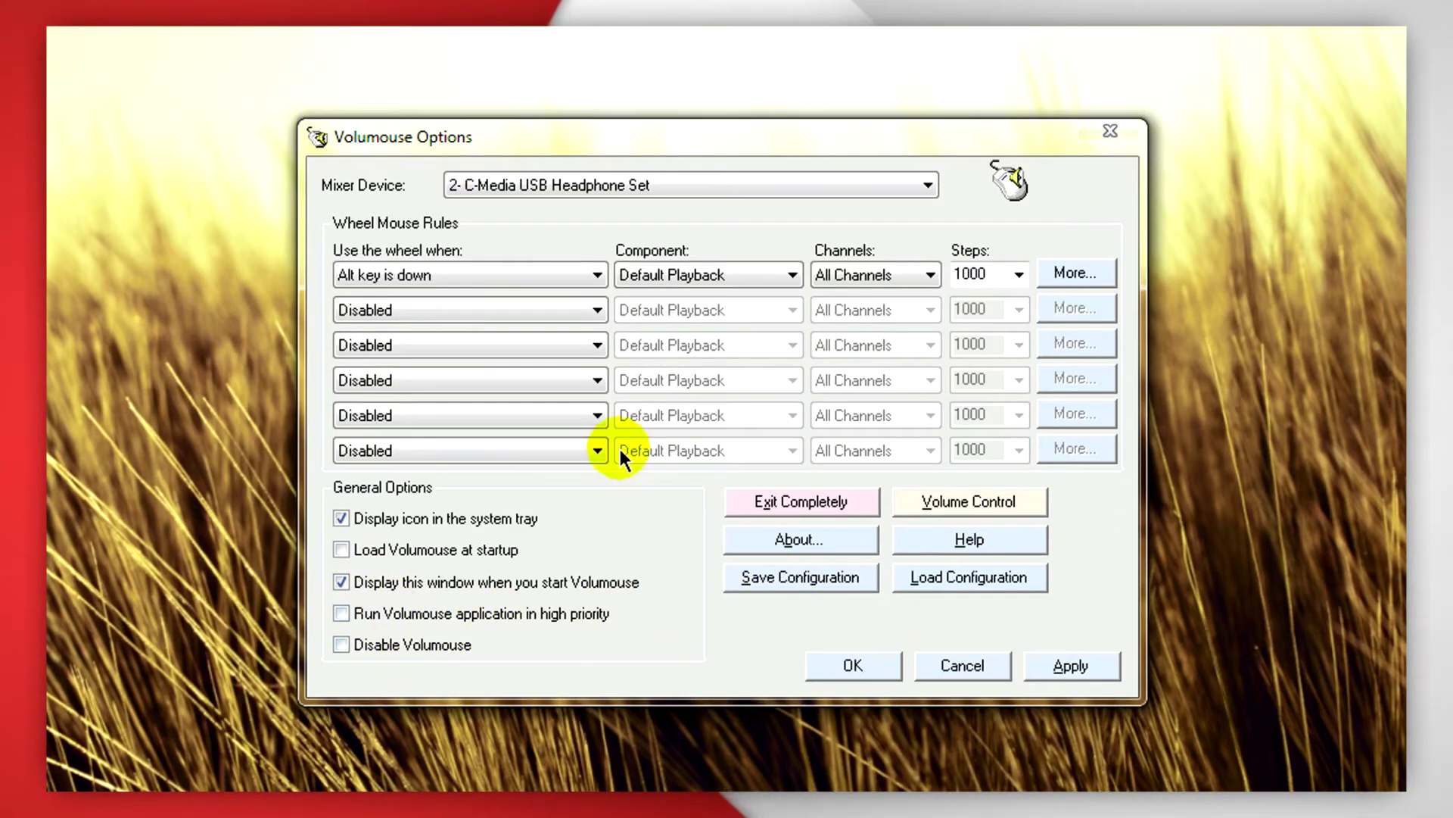
Review the Component and 'Use the wheel when' choices, keeping Default Playback.
{"action": "left_click", "coordinate": [667, 272]}
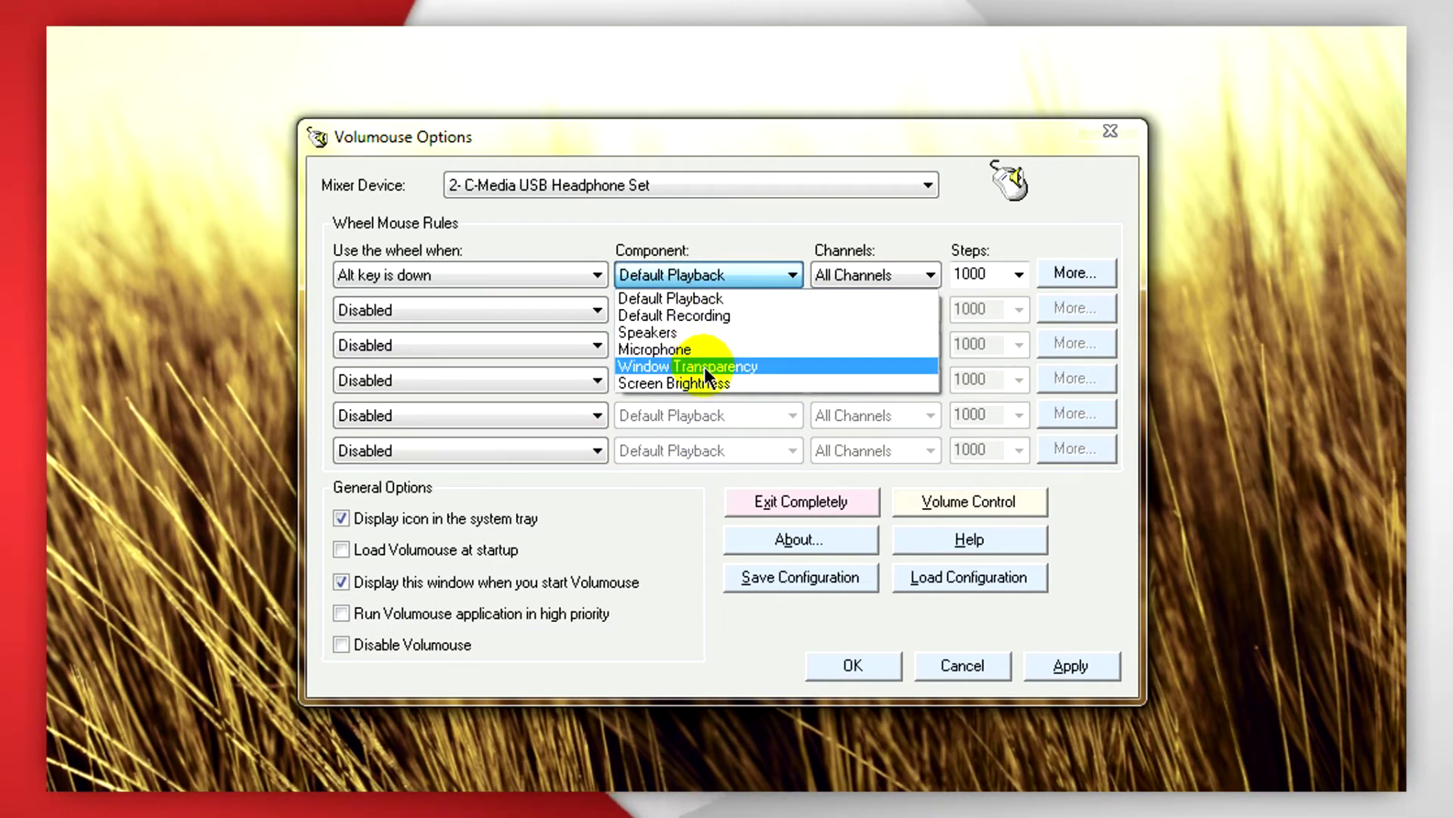
{"action": "left_click", "coordinate": [704, 299]}
{"action": "left_click", "coordinate": [497, 274]}
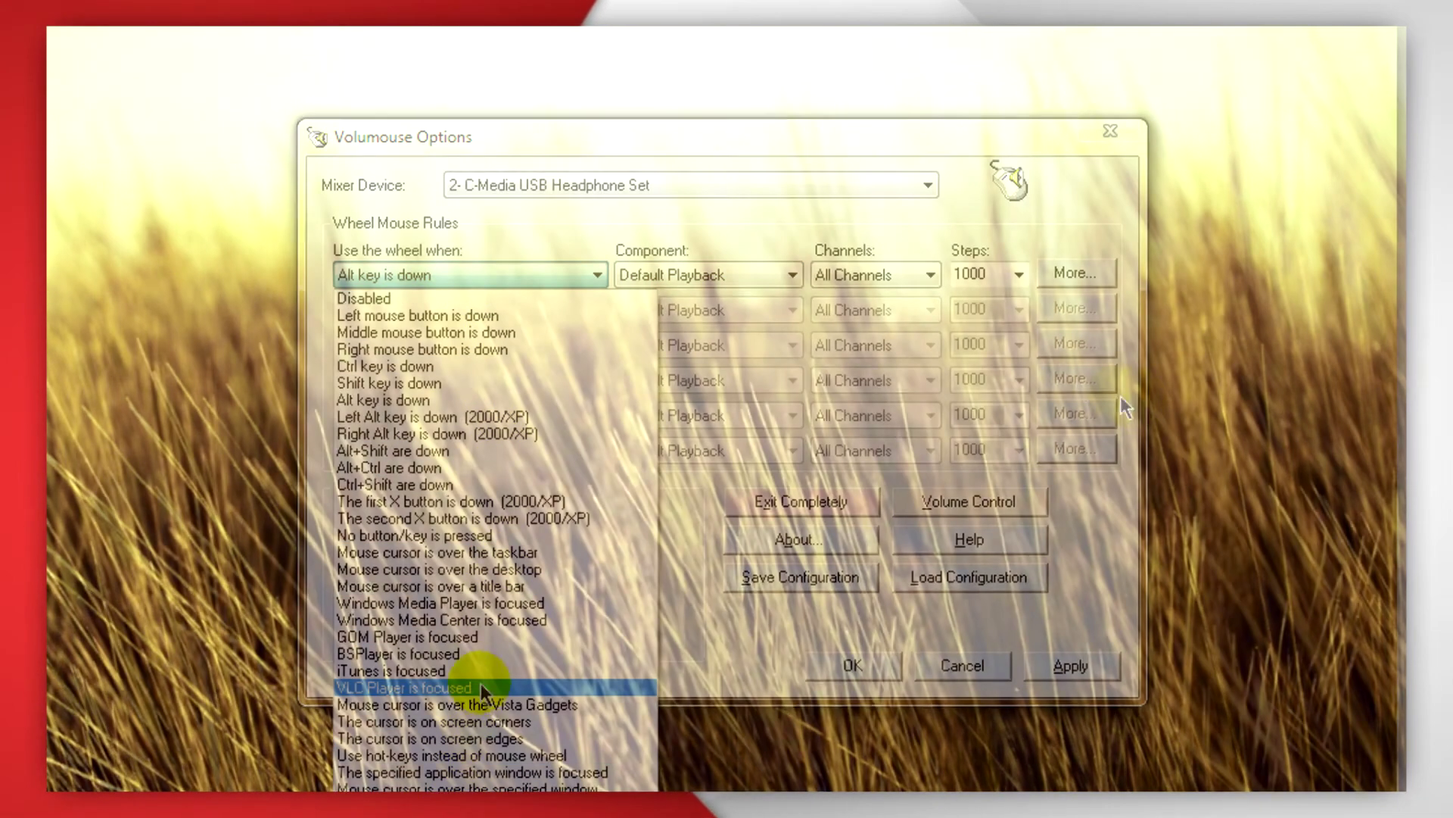
Hold Alt and scroll the wheel to raise and lower the volume, ending at 13%.
{"action": "scroll", "coordinate": [1137, 397], "scroll_direction": "down", "scroll_amount": 3}
{"action": "scroll", "coordinate": [1137, 397], "scroll_direction": "up", "scroll_amount": 3}
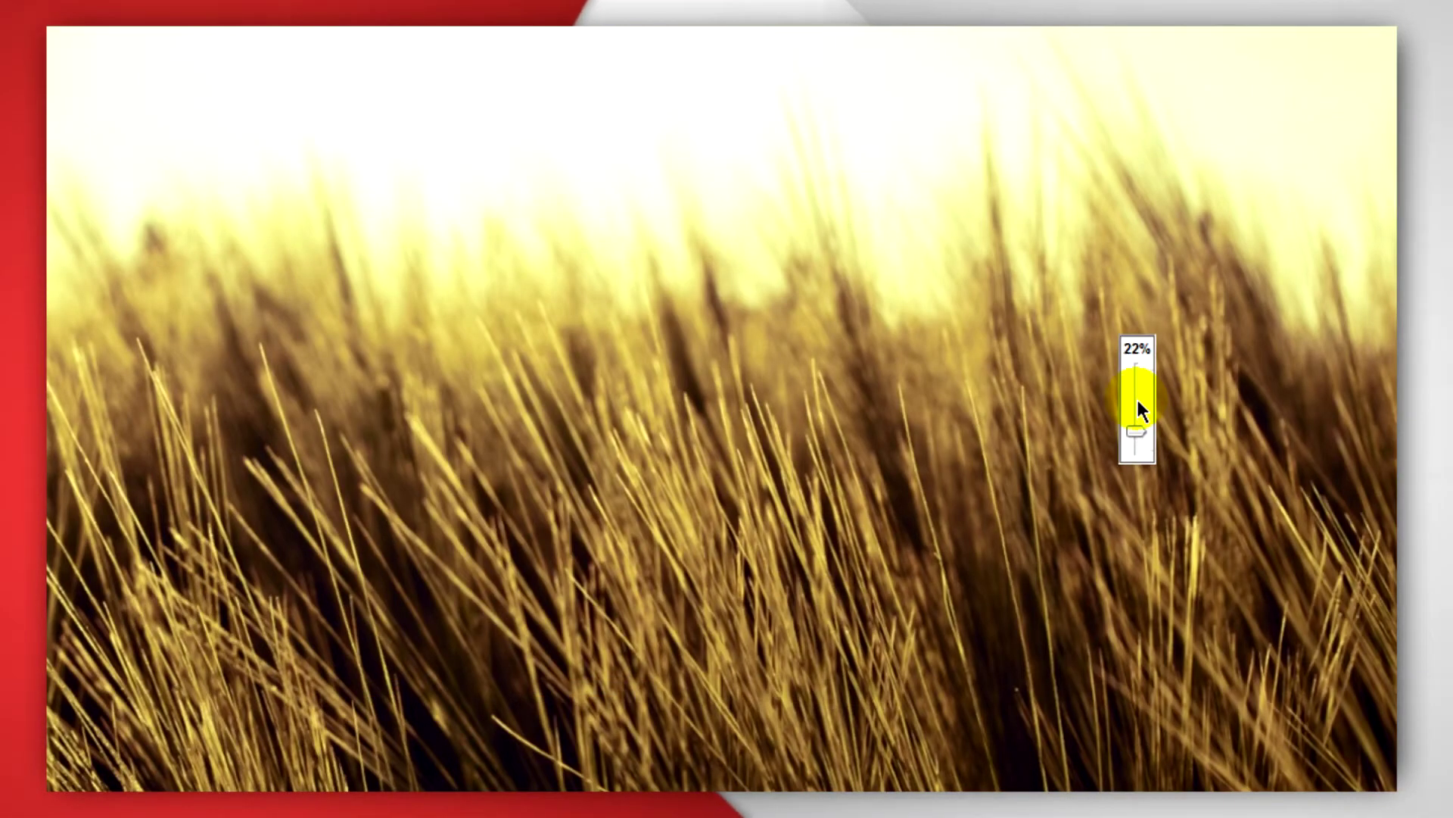
{"action": "scroll", "coordinate": [1137, 397], "scroll_direction": "down", "scroll_amount": 2}
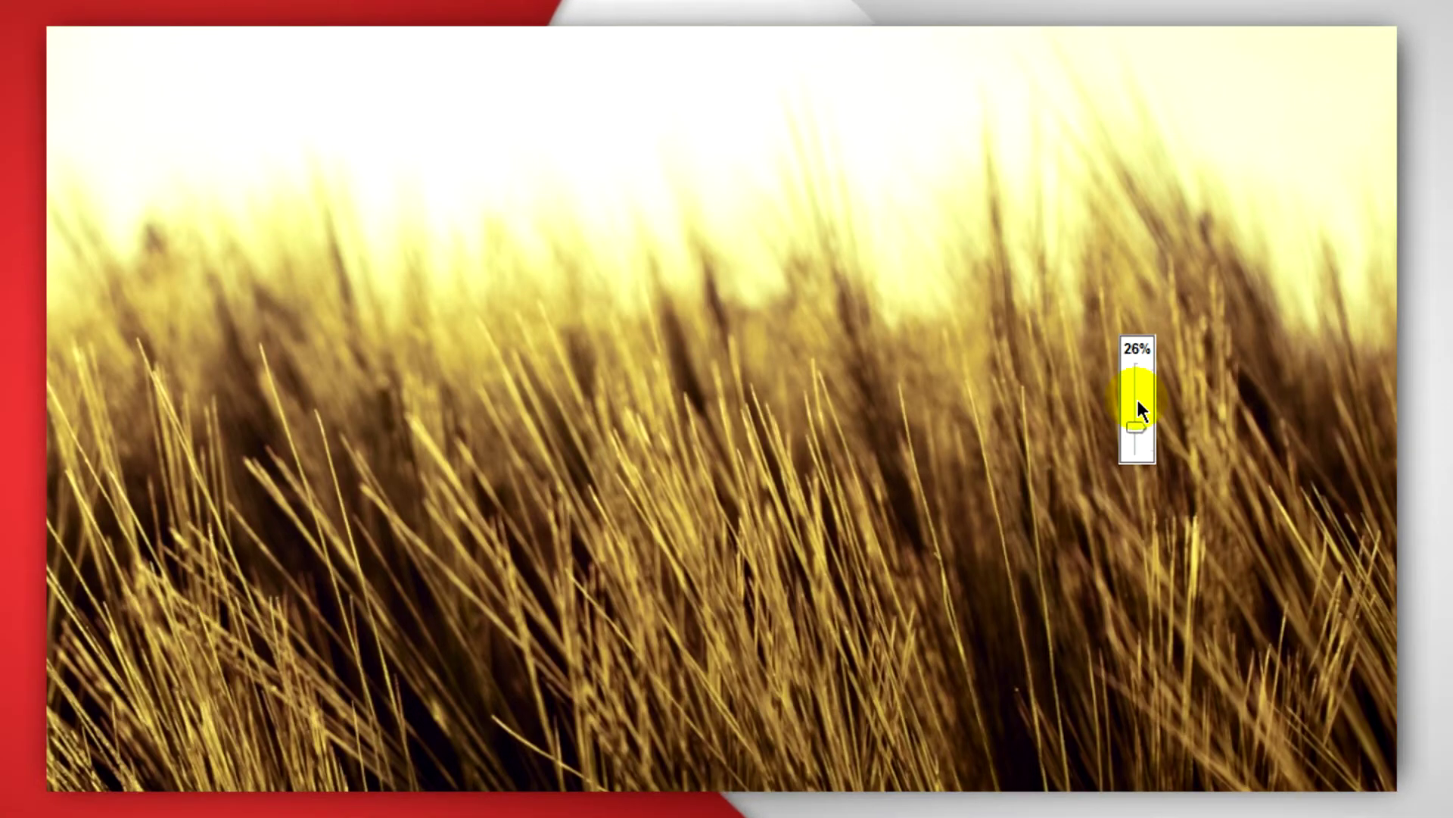
{"action": "scroll", "coordinate": [1137, 397], "scroll_direction": "up", "scroll_amount": 4}
{"action": "scroll", "coordinate": [1137, 402], "scroll_direction": "down", "scroll_amount": 10}
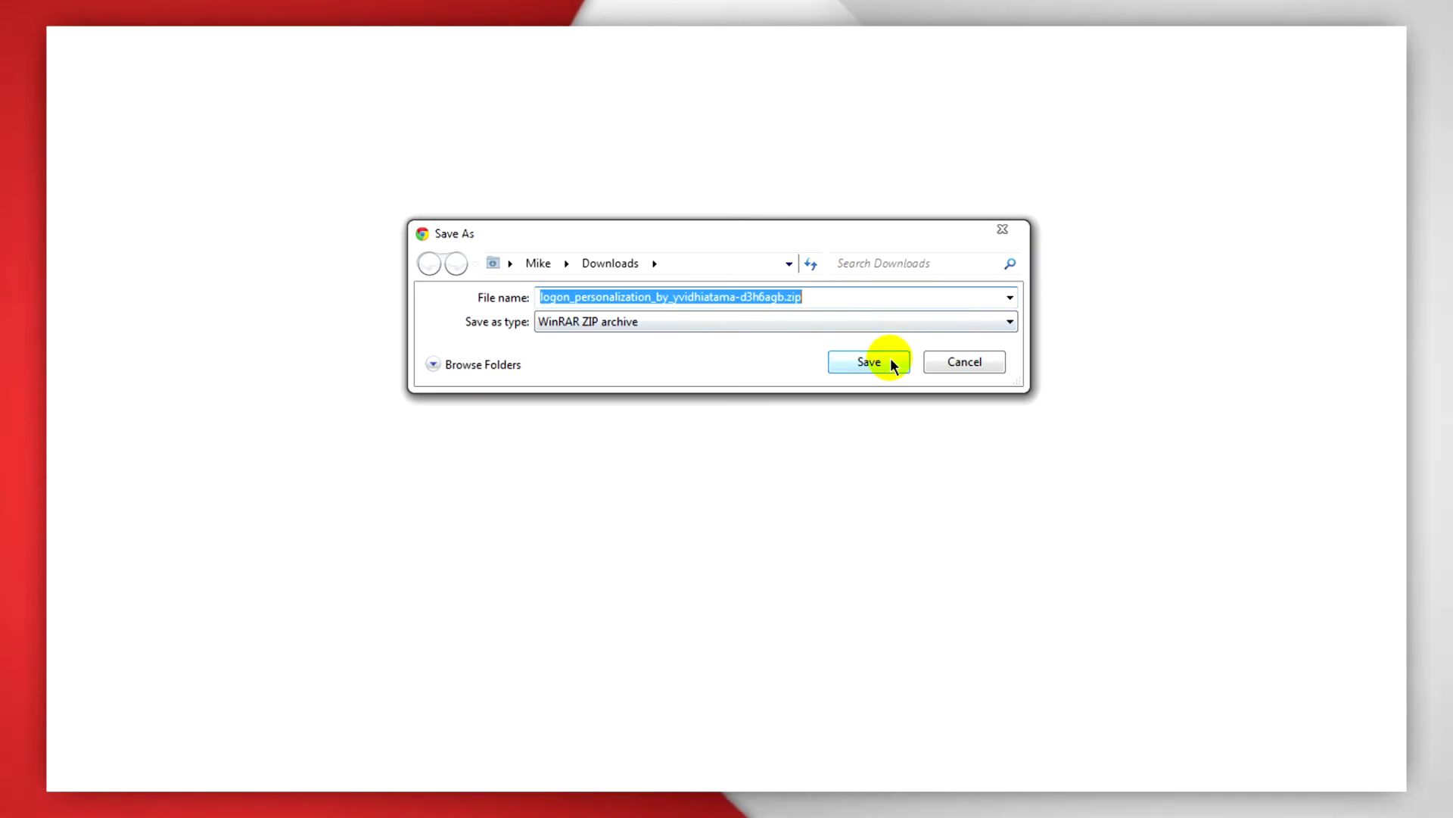
Save the Logon Personalization zip archive to Downloads.
{"action": "left_click", "coordinate": [892, 364]}
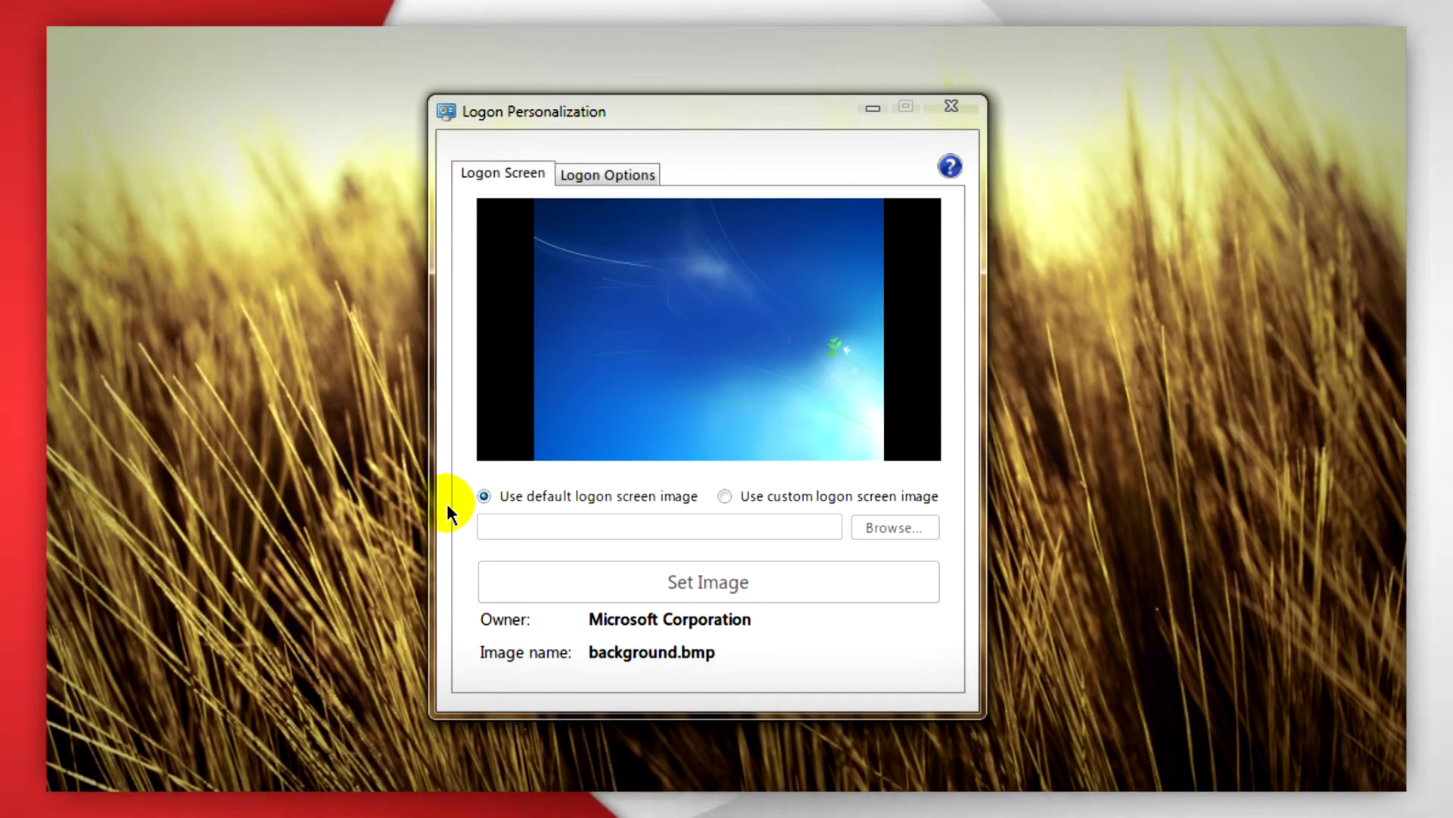
Set '1440 Blue & Green by Zim2687.jpg' as the custom logon image, then view button styles.
{"action": "left_click", "coordinate": [732, 500]}
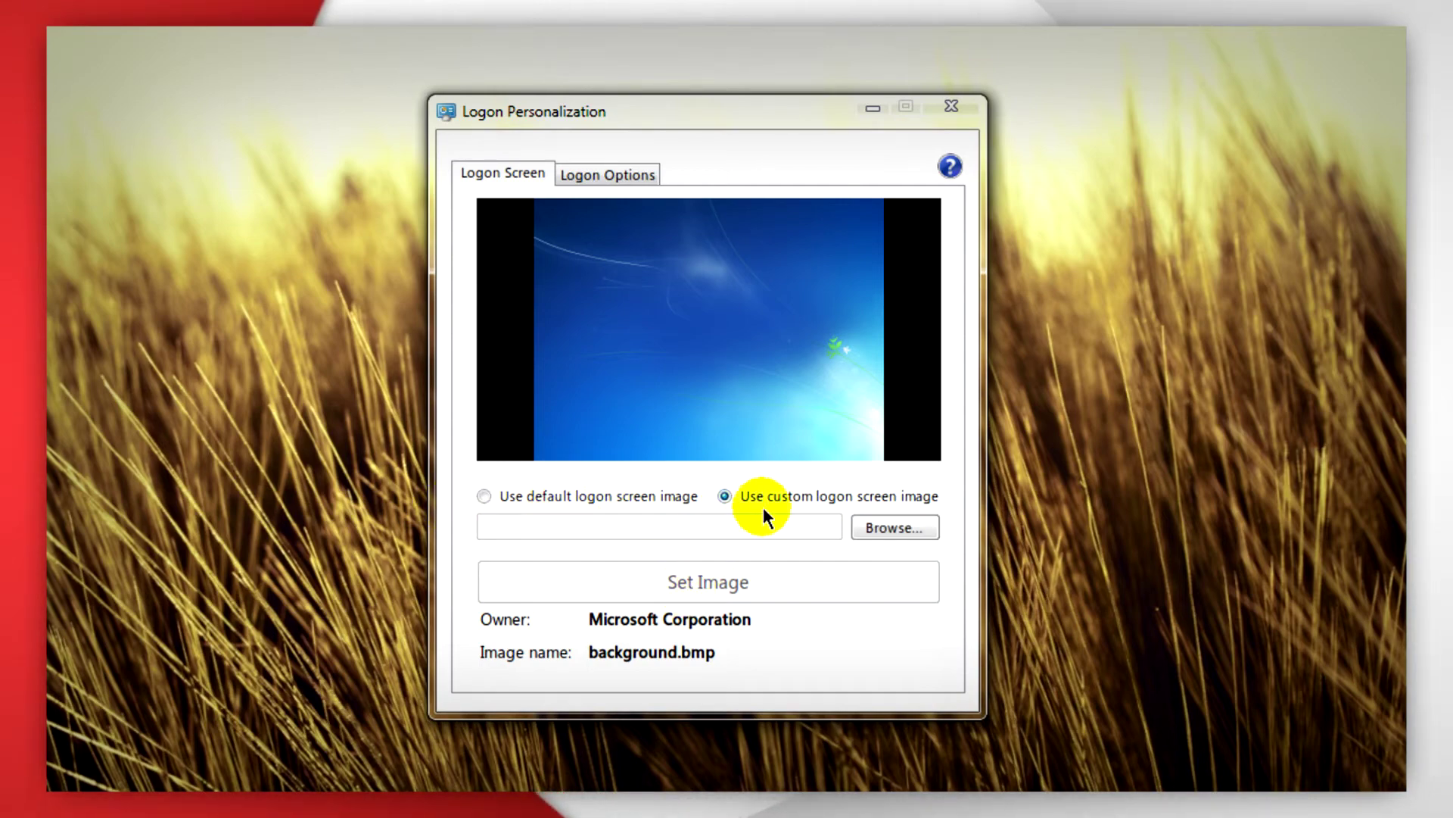
{"action": "left_click", "coordinate": [879, 528]}
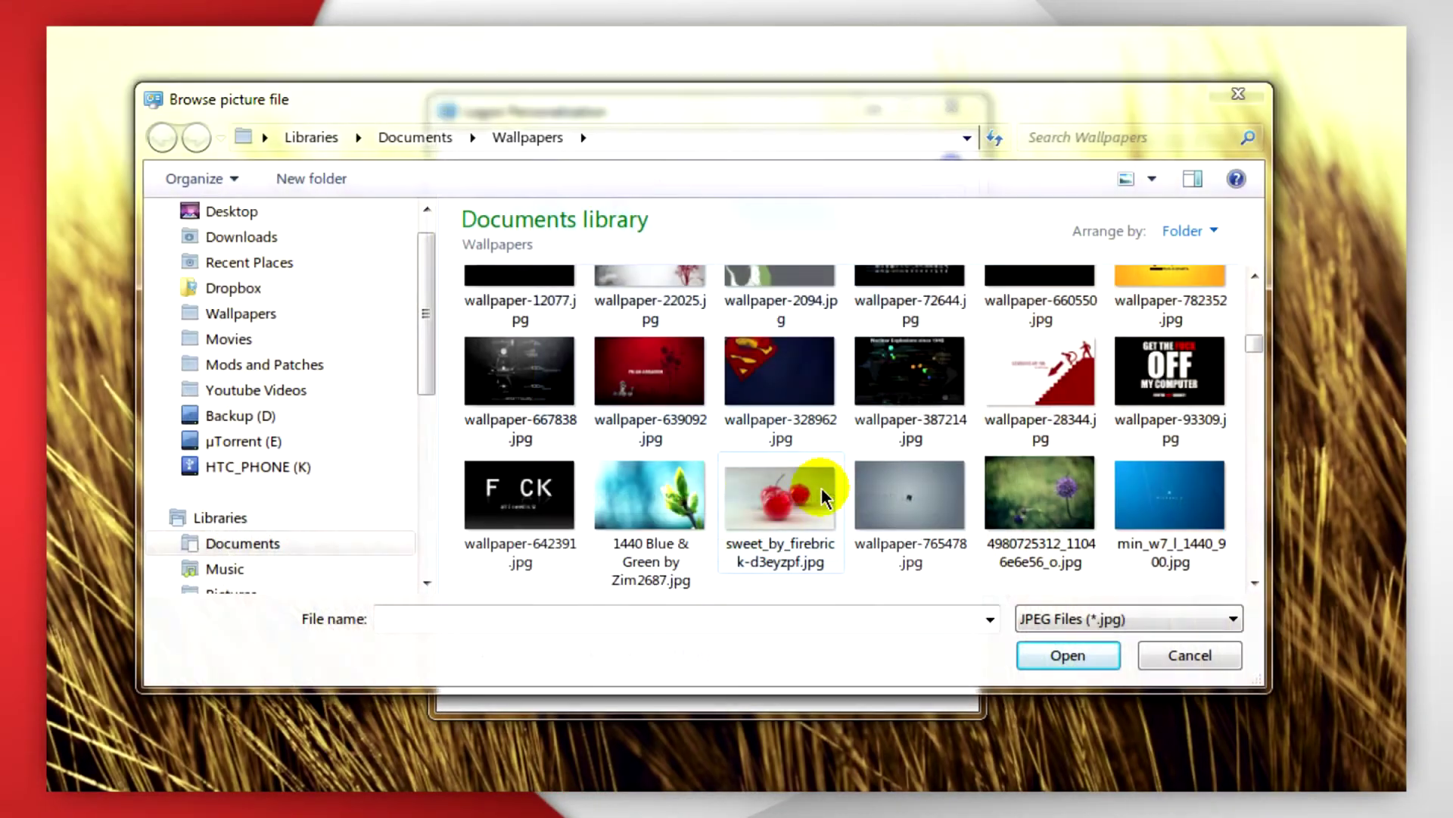
{"action": "double_click", "coordinate": [658, 523]}
{"action": "left_click", "coordinate": [695, 567]}
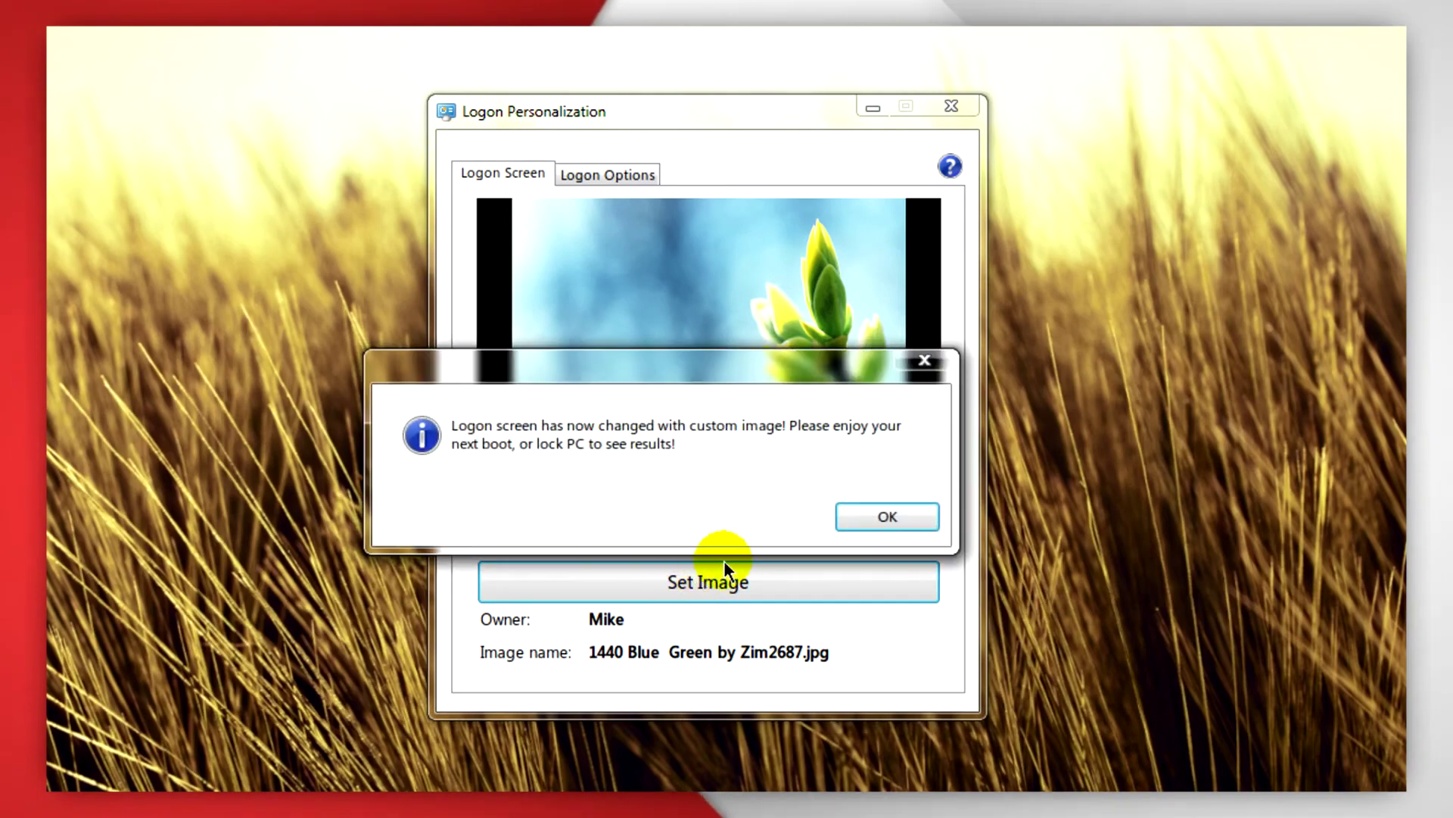
{"action": "left_click", "coordinate": [879, 515]}
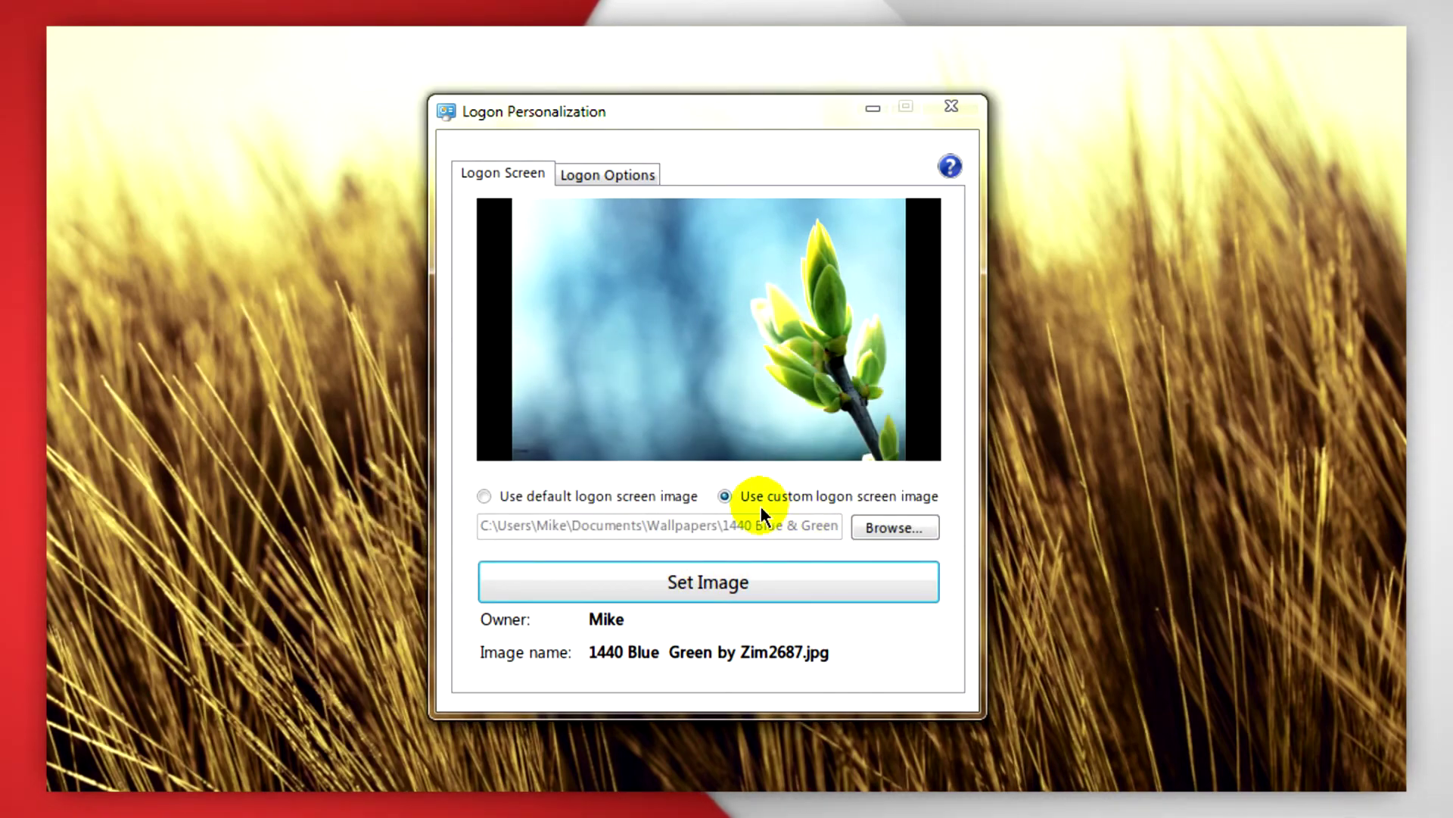
{"action": "left_click", "coordinate": [653, 170]}
{"action": "left_click", "coordinate": [577, 282]}
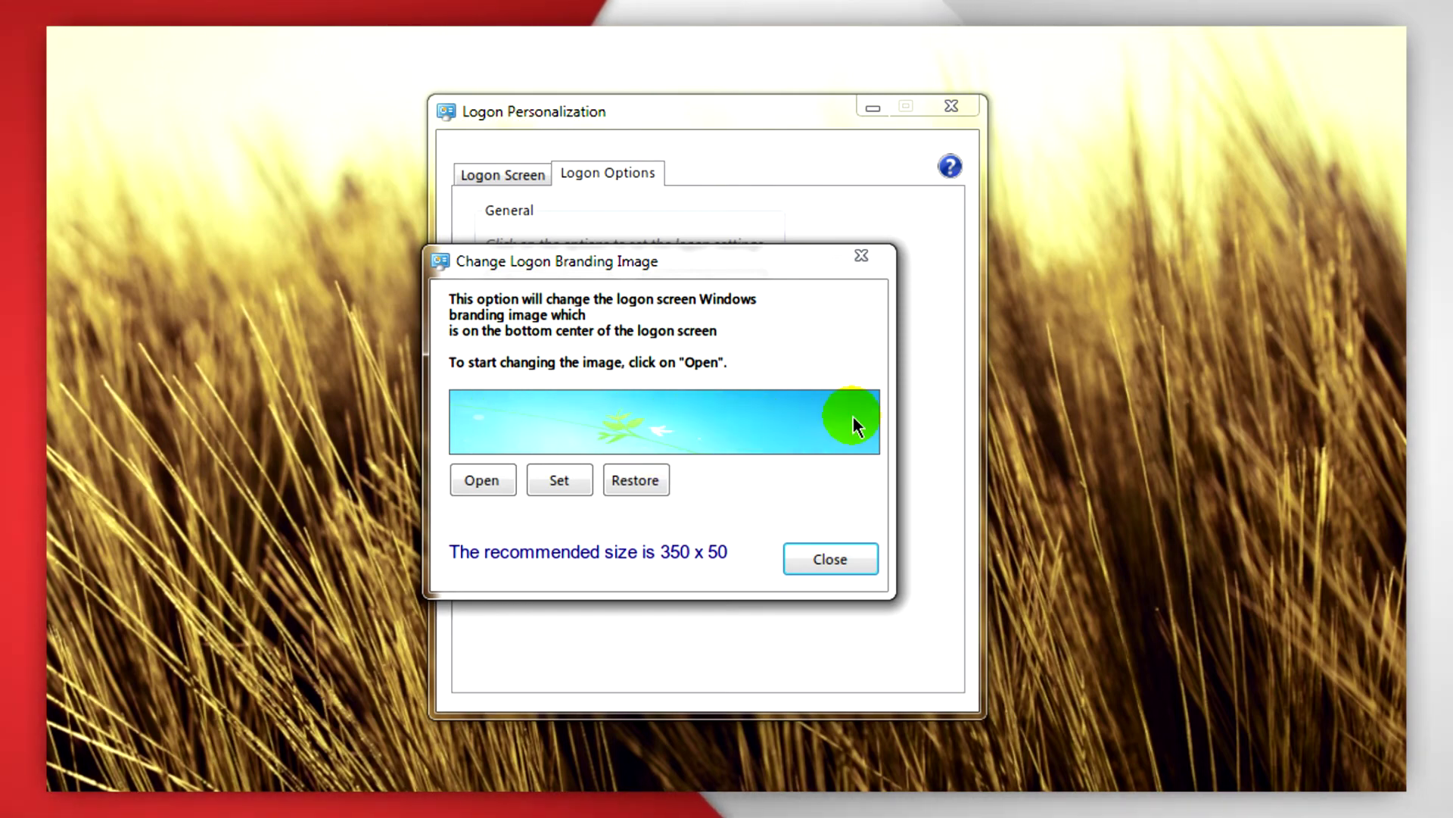
Close the Change Logon Branding Image dialog.
{"action": "left_click", "coordinate": [804, 559]}
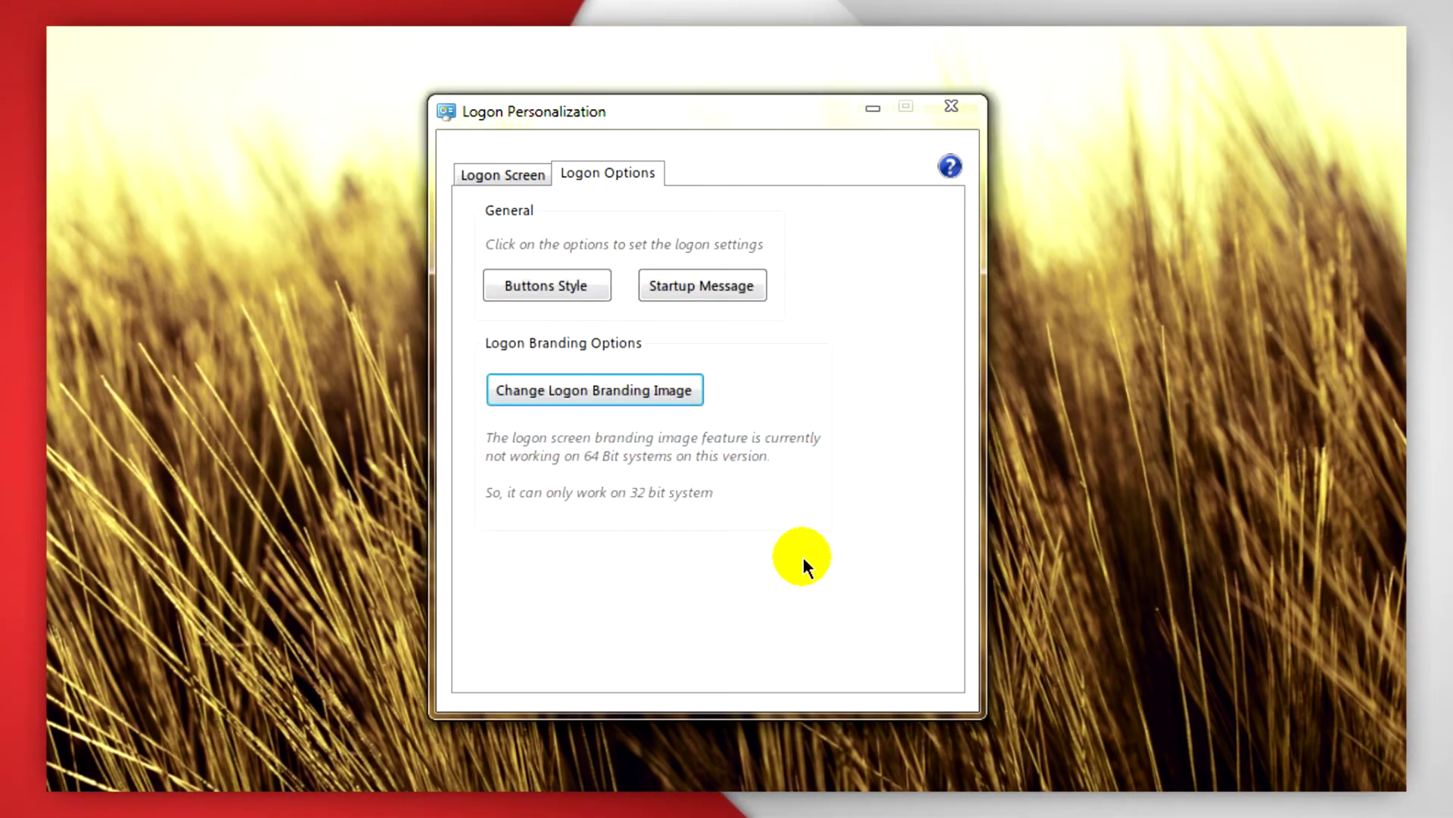